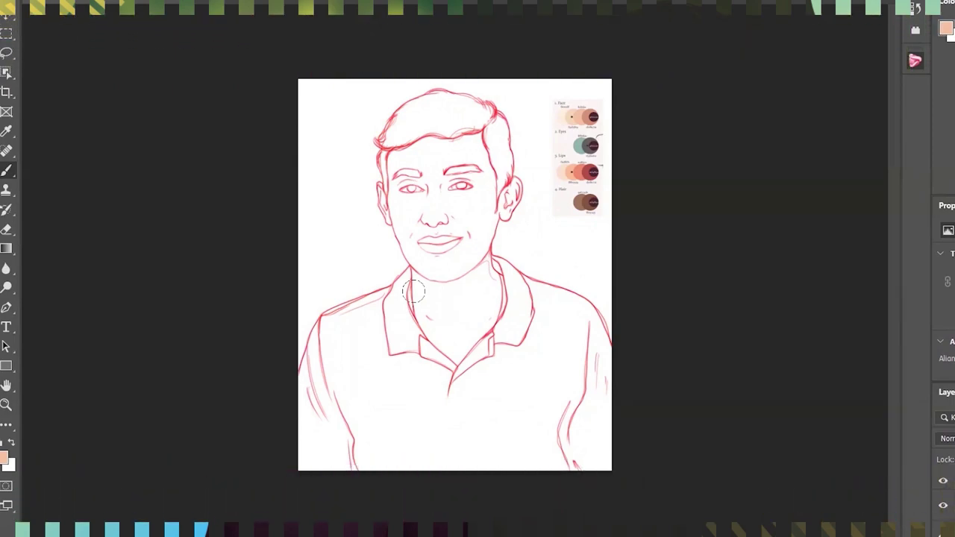
- Zoom in, brush peach skin tone over the face and neck, then undo it
key(ctrl+plus)
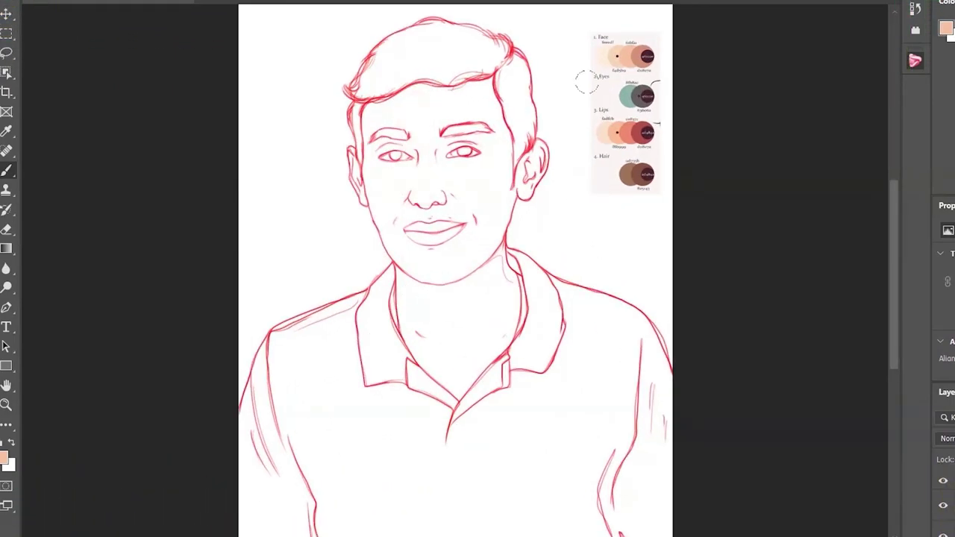
drag(423, 105, 424, 261)
drag(376, 112, 395, 272)
drag(459, 112, 493, 279)
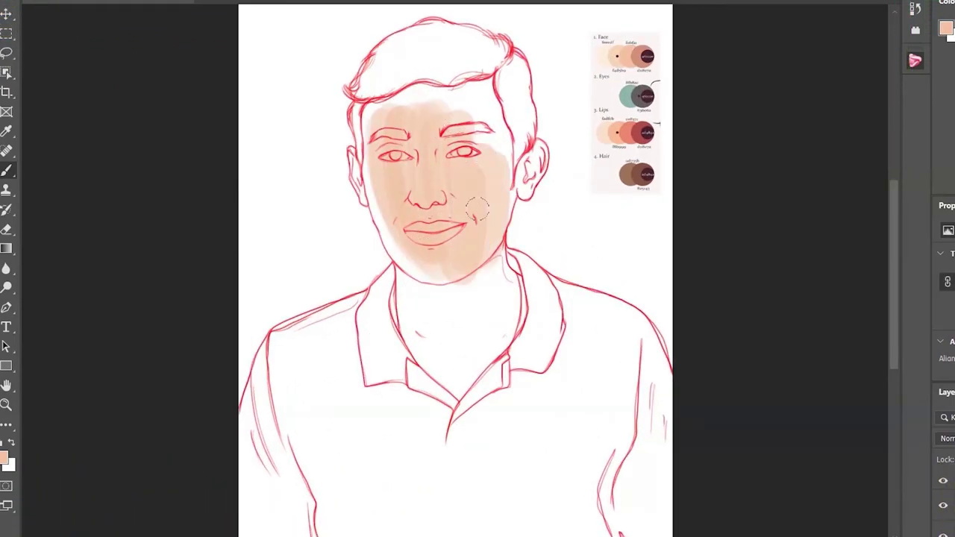
mouse_move(478, 157)
mouse_down()
mouse_move(356, 157)
mouse_move(522, 149)
mouse_move(489, 366)
mouse_up()
key(ctrl+z)
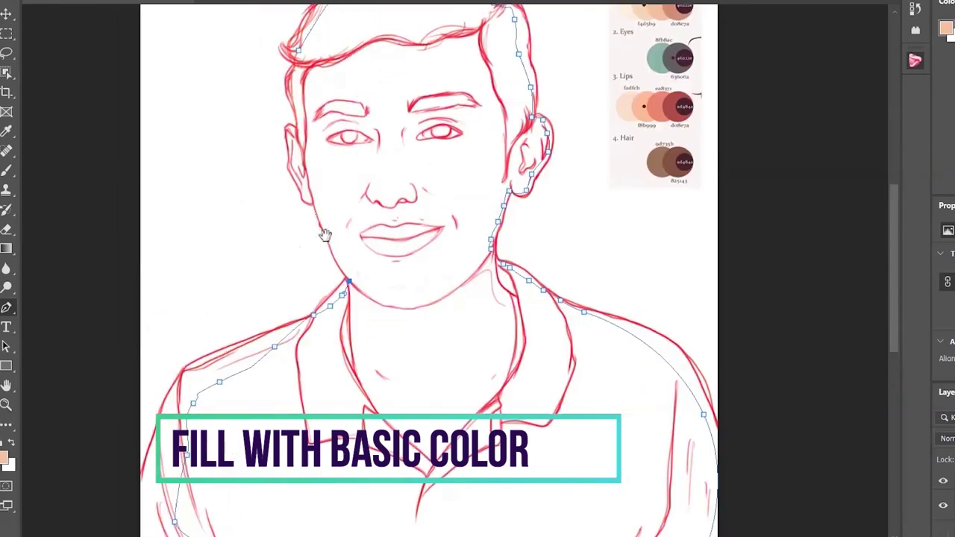
- Close the outline path, make it a selection and Paint Bucket fill it with peach skin tone
click(288, 167)
key(ctrl+Return)
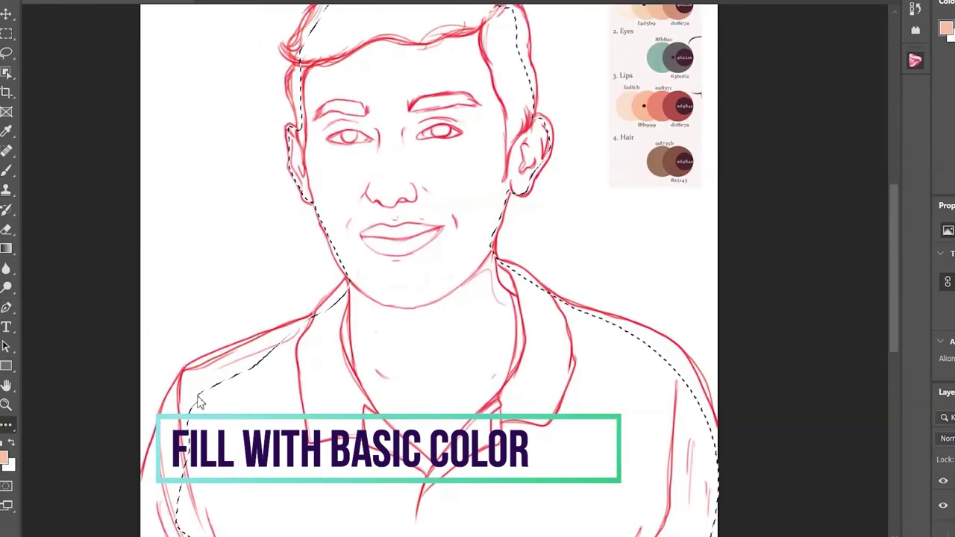
click(7, 430)
scroll(356, 261, down, 5)
click(371, 357)
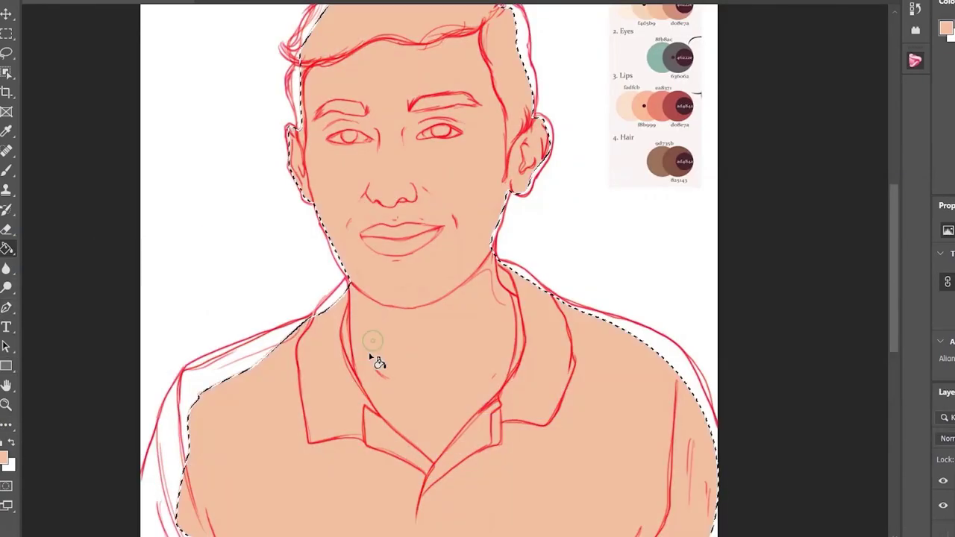
key(ctrl+d)
- Brush skin colour into the white gaps along the left shoulder
key(b)
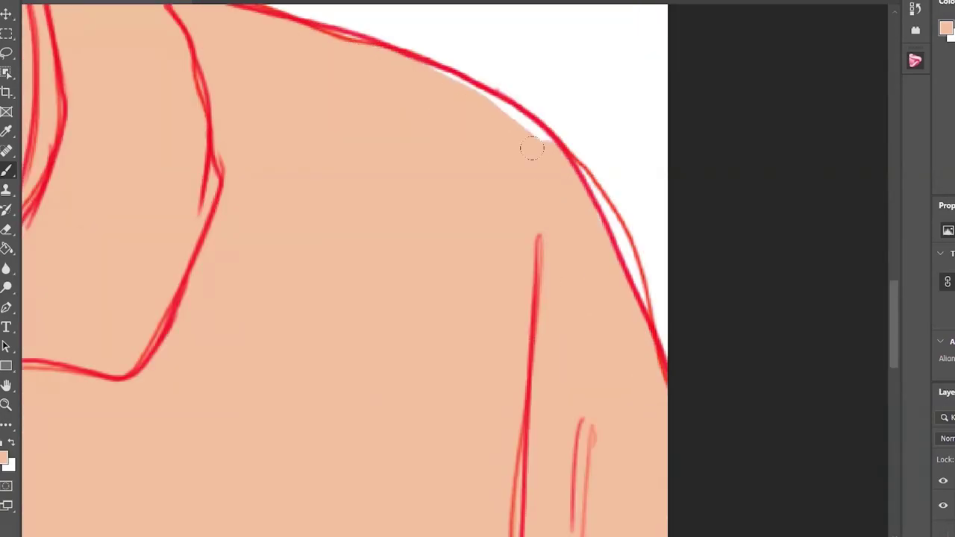
scroll(533, 145, down, 5)
scroll(428, 390, down, 3)
scroll(373, 452, up, 5)
mouse_move(345, 299)
mouse_down()
mouse_move(265, 337)
mouse_move(358, 294)
mouse_up()
drag(239, 343, 209, 455)
scroll(222, 351, up, 3)
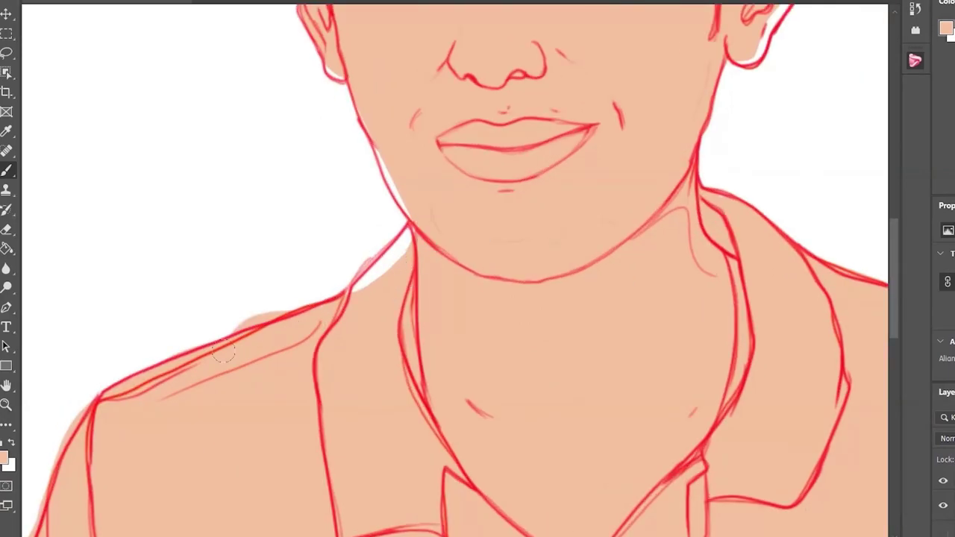
- Fill the remaining white gaps along the left jaw, beside the right ear and along the hairline
drag(407, 129, 390, 200)
scroll(407, 154, down, 2)
scroll(386, 256, up, 3)
scroll(647, 230, down, 3)
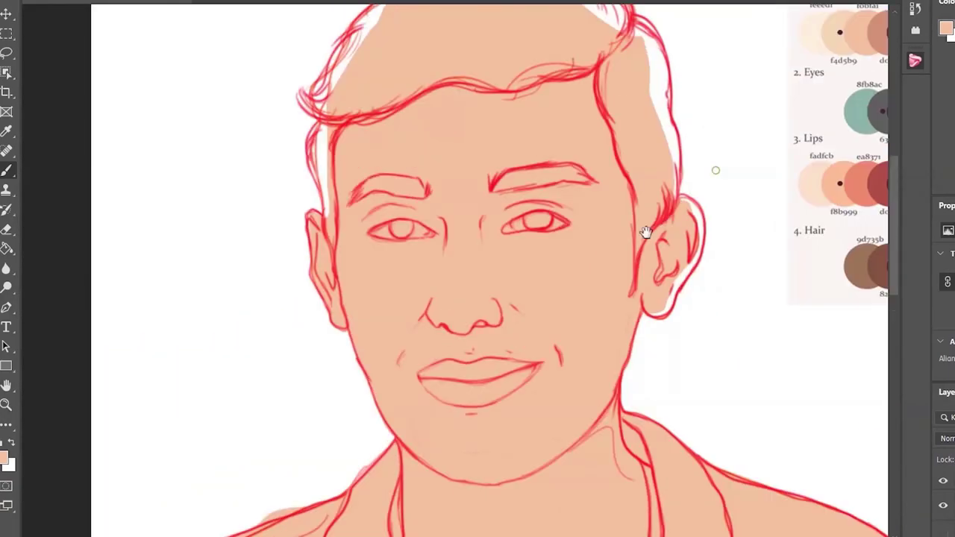
scroll(694, 224, up, 3)
mouse_move(694, 179)
mouse_down()
mouse_move(705, 275)
mouse_move(650, 366)
mouse_up()
scroll(716, 209, down, 3)
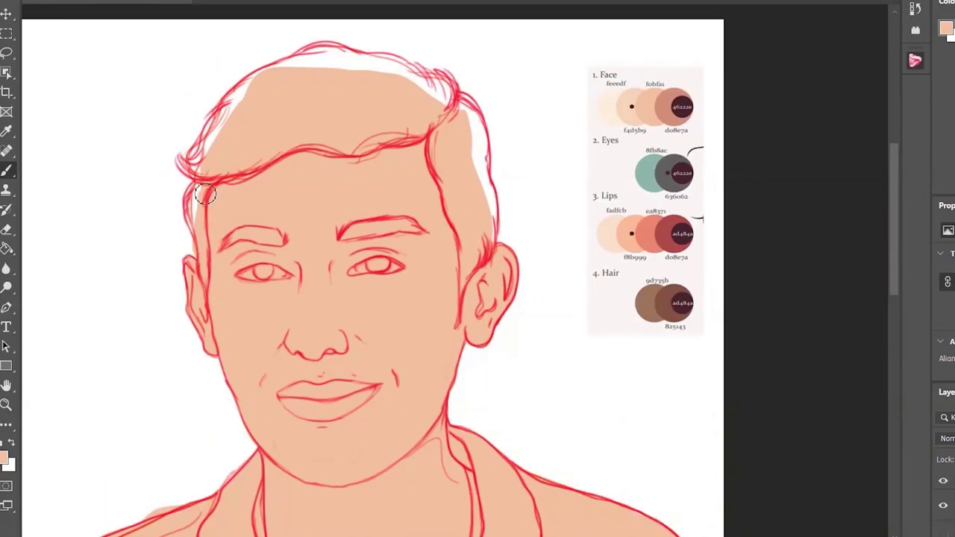
mouse_move(195, 179)
mouse_down()
mouse_move(276, 79)
mouse_move(489, 181)
mouse_up()
- Draw a trial path along the shoulder edge, then delete it and fit the portrait on screen
key(p)
scroll(448, 125, up, 3)
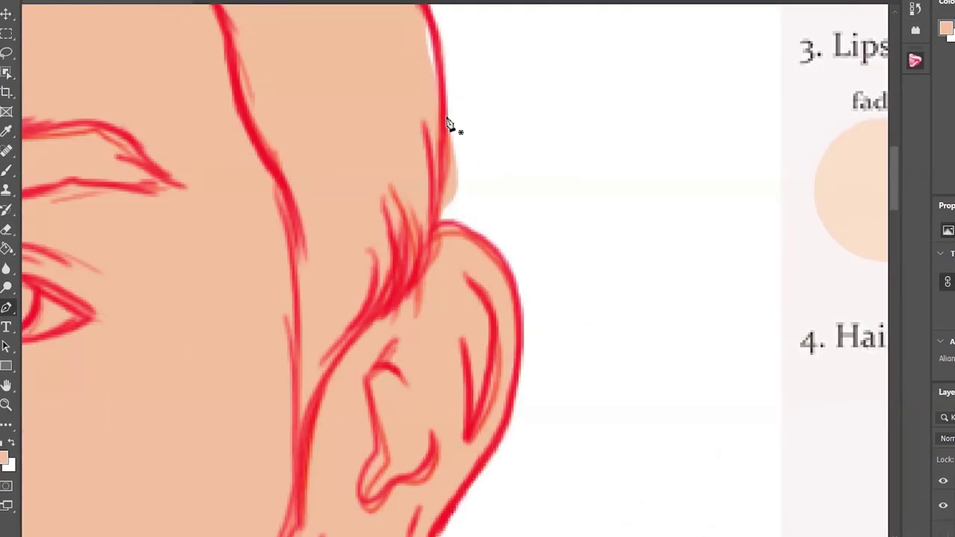
scroll(485, 132, down, 5)
scroll(512, 271, up, 3)
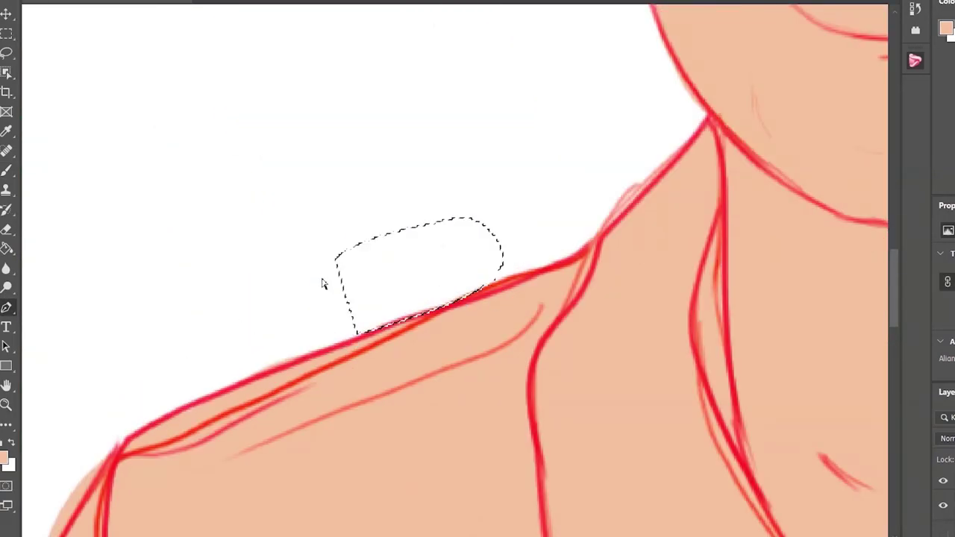
scroll(321, 277, up, 3)
click(424, 87)
drag(327, 298, 335, 96)
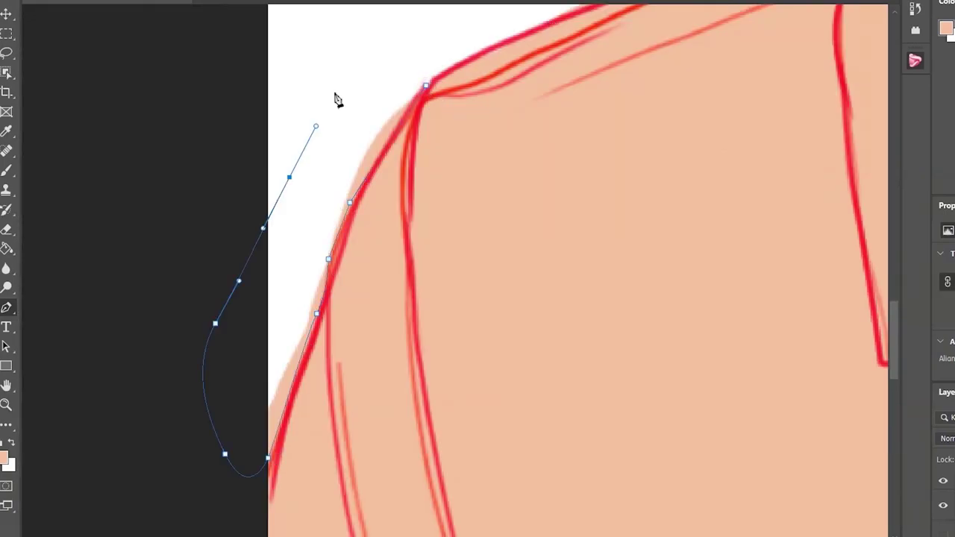
key(Delete)
key(ctrl+0)
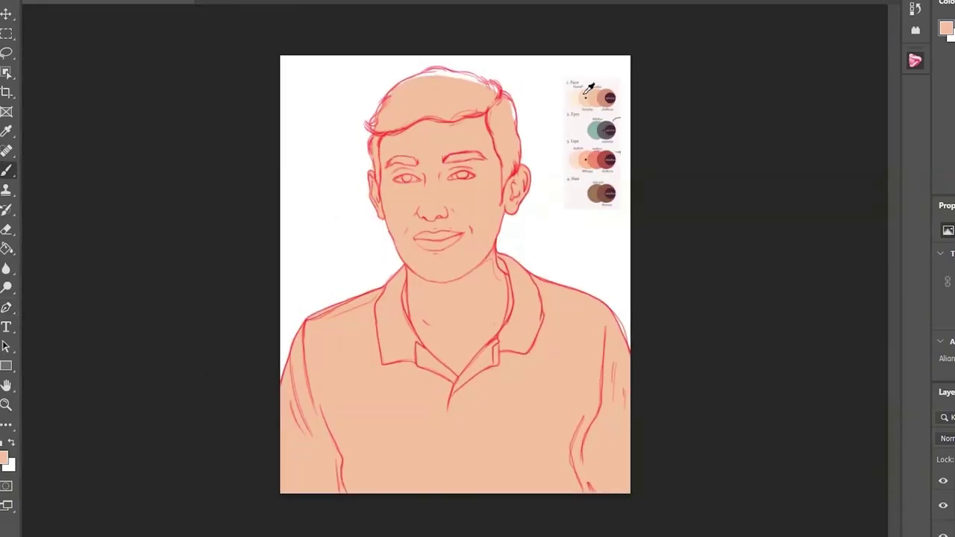
- Sample the dark palette shade and shade the right ear, eyelid crease, nose, left cheek and neck side
alt+click(620, 96)
scroll(440, 134, up, 2)
scroll(447, 155, up, 2)
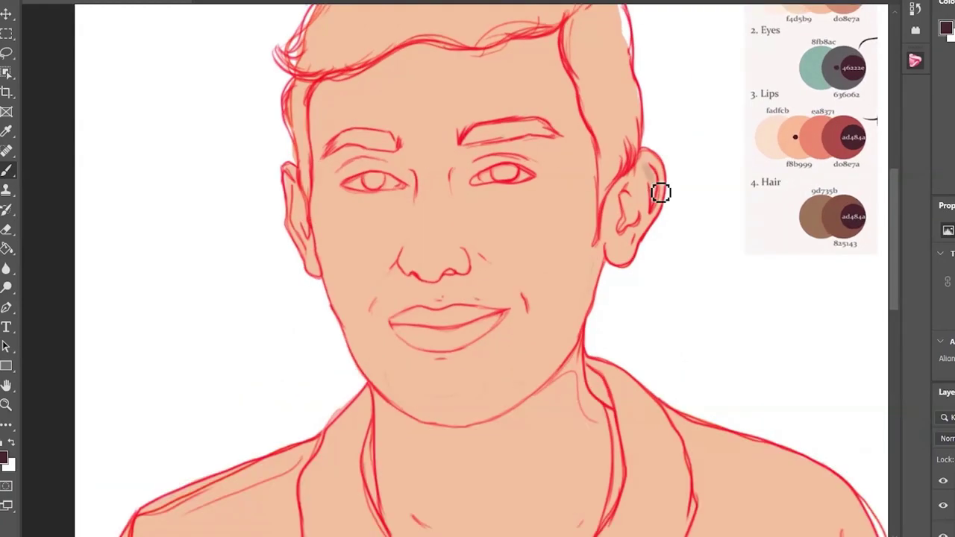
drag(649, 173, 643, 227)
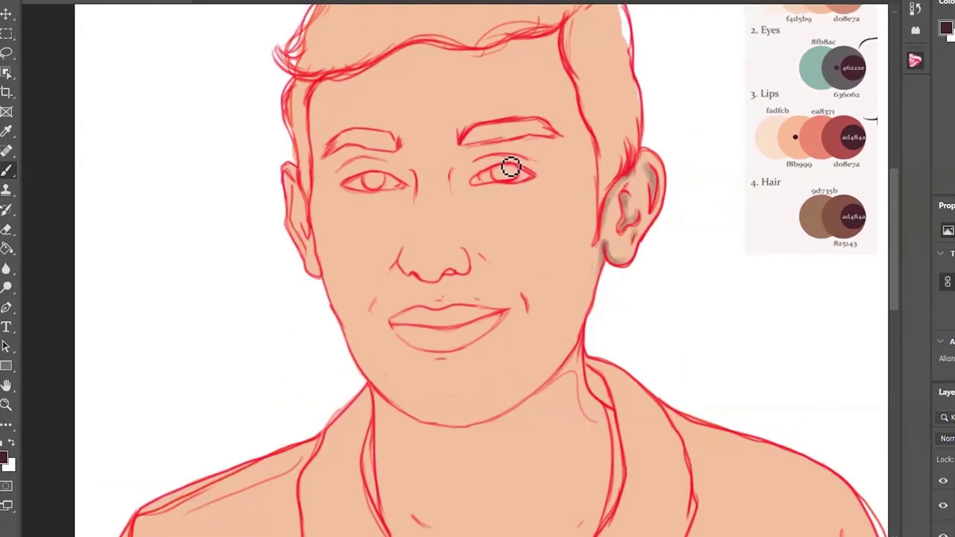
drag(511, 167, 478, 162)
drag(451, 173, 453, 200)
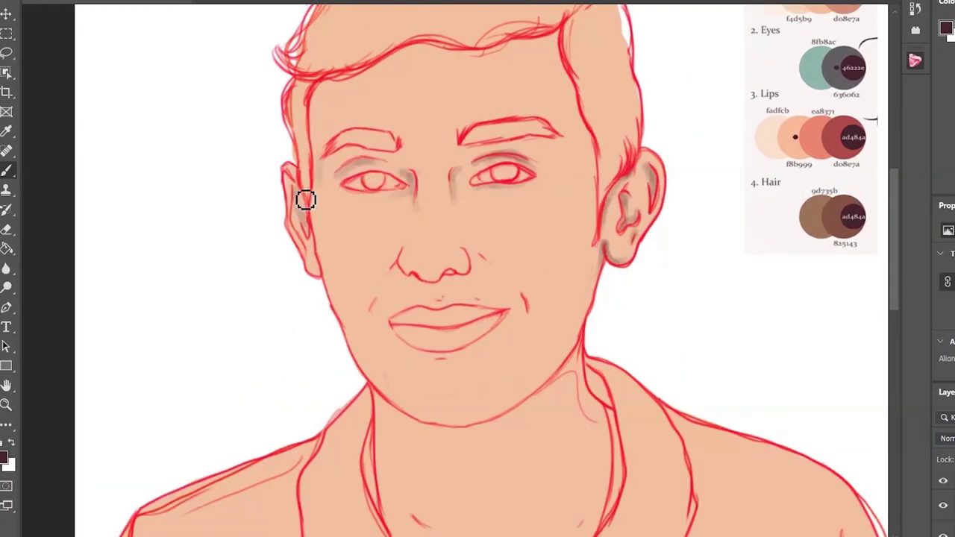
drag(306, 200, 318, 269)
drag(467, 247, 495, 273)
drag(575, 351, 610, 407)
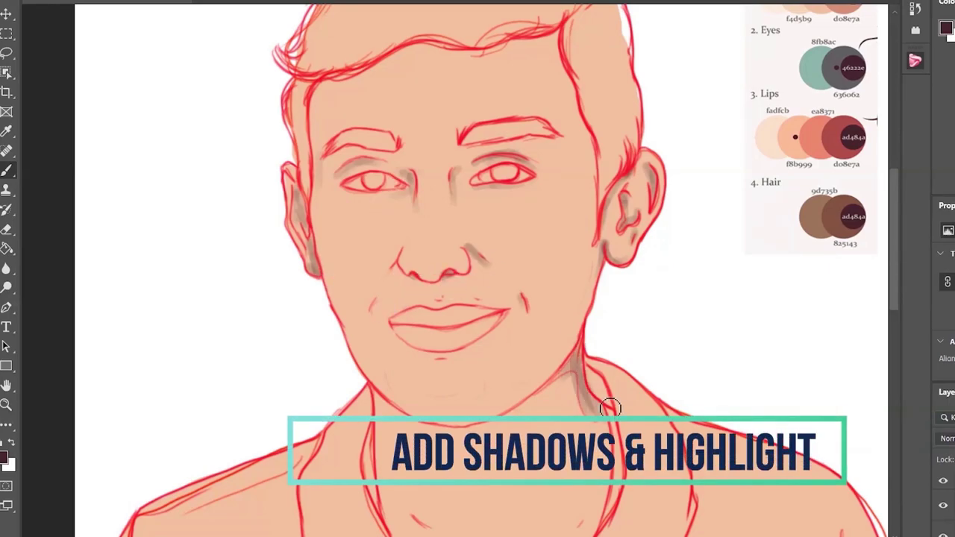
- Add shadow strokes across the neck and the right collar area
scroll(611, 407, down, 3)
drag(598, 280, 616, 407)
drag(382, 311, 388, 418)
mouse_move(381, 294)
mouse_down()
mouse_move(463, 331)
mouse_move(566, 272)
mouse_up()
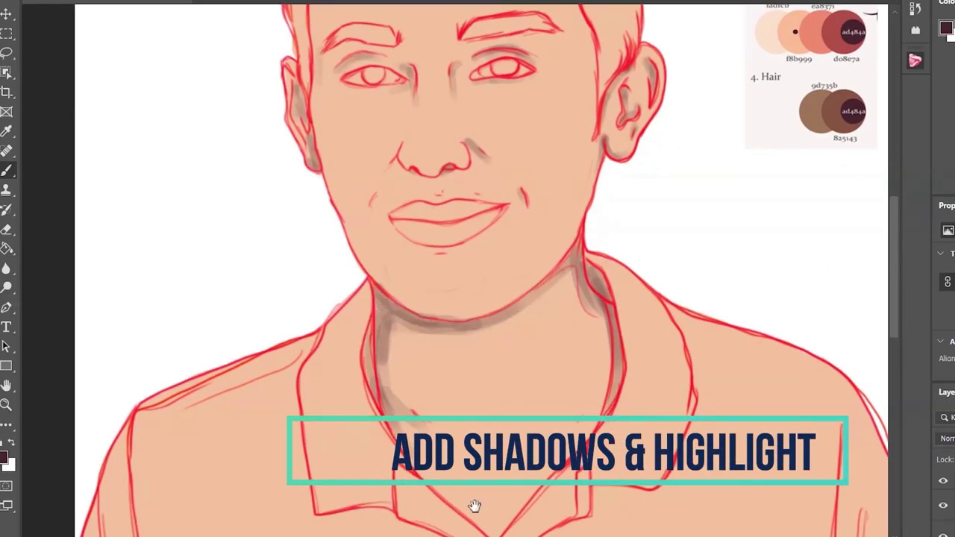
scroll(475, 506, down, 2)
drag(522, 321, 589, 246)
scroll(550, 358, up, 1)
- Shade under the chin, the jawline, the eyebrows, the left face edge and the hairline
drag(425, 224, 470, 220)
drag(396, 283, 575, 239)
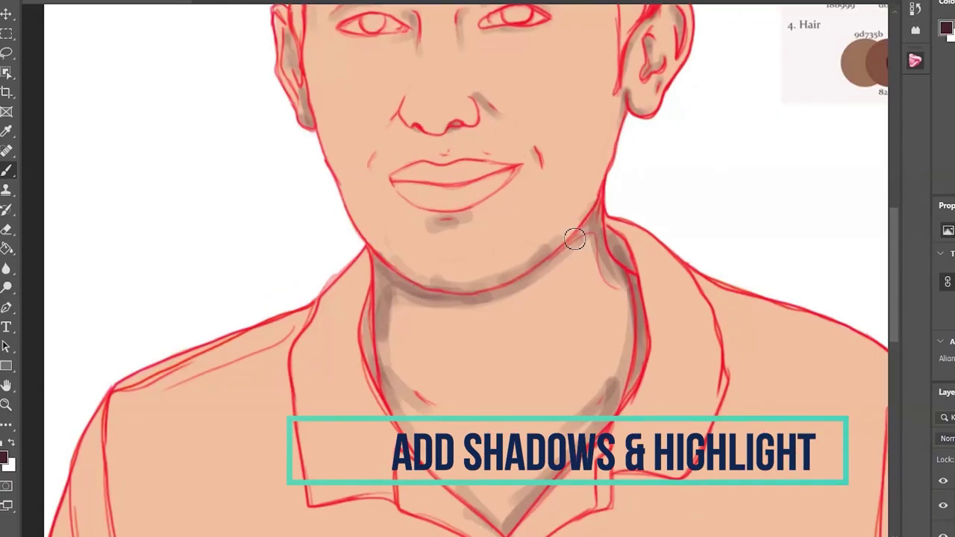
scroll(550, 139, up, 5)
drag(477, 140, 585, 138)
drag(407, 146, 324, 177)
drag(312, 224, 313, 97)
mouse_move(314, 82)
mouse_down()
mouse_move(419, 50)
mouse_move(625, 250)
mouse_move(631, 365)
mouse_up()
key(ctrl+0)
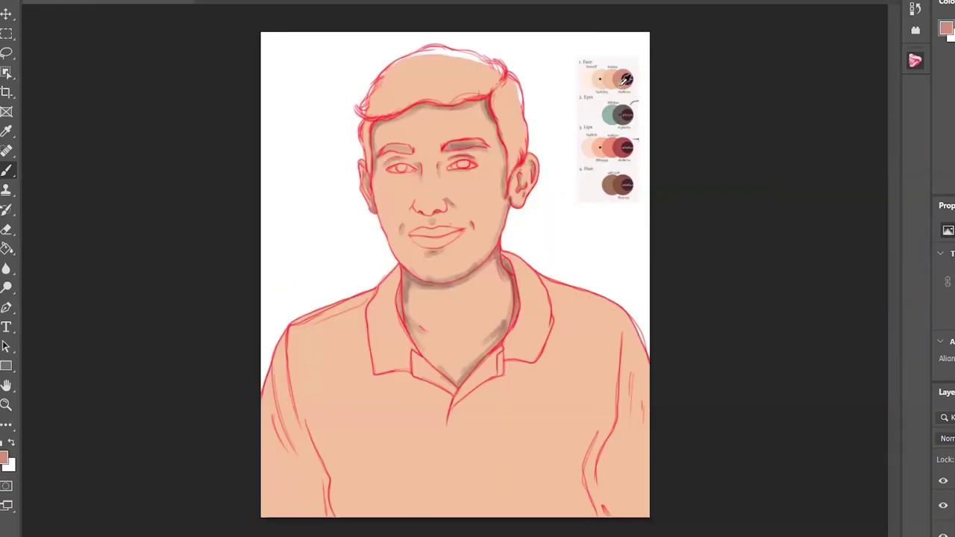
- Shade the right side of the face near the ear and the neck under the chin
key(ctrl+plus)
mouse_move(526, 134)
mouse_down()
mouse_move(557, 269)
mouse_move(534, 335)
mouse_move(515, 523)
mouse_up()
drag(448, 403, 395, 493)
scroll(418, 373, down, 3)
mouse_move(383, 363)
mouse_down()
mouse_move(416, 363)
mouse_move(523, 313)
mouse_up()
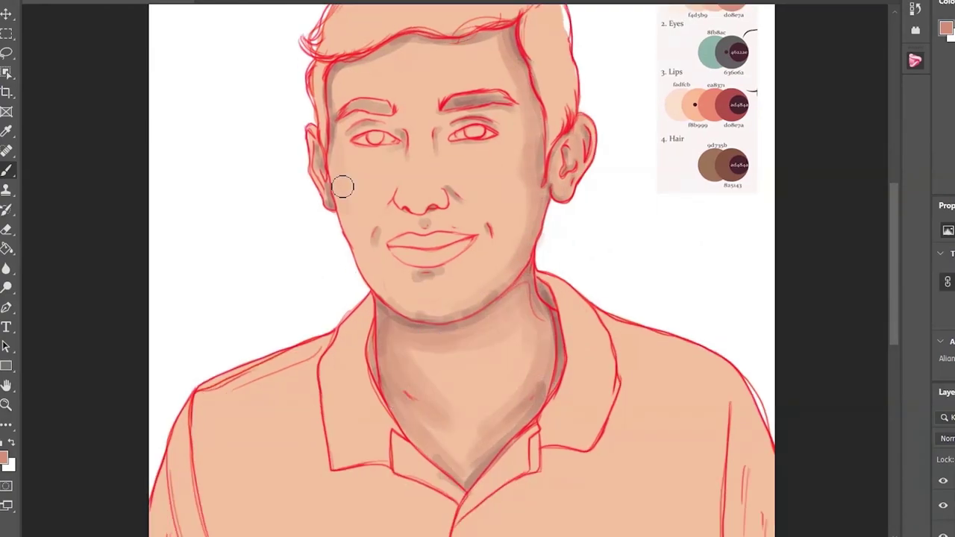
- Deepen shading on the right cheek, forehead and left brow, then darken the left side of the neck
drag(468, 159, 446, 193)
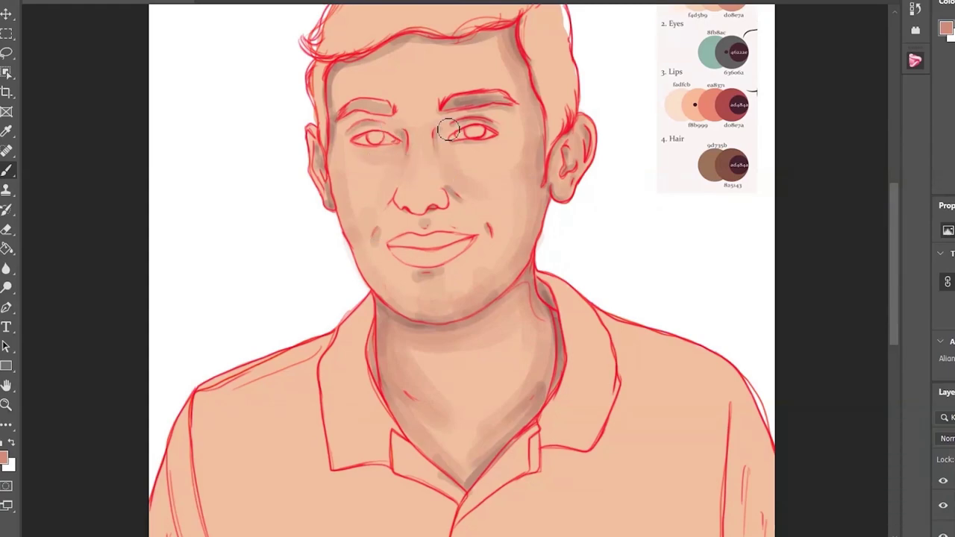
drag(515, 119, 494, 280)
mouse_move(448, 89)
mouse_down()
mouse_move(499, 53)
mouse_move(346, 121)
mouse_up()
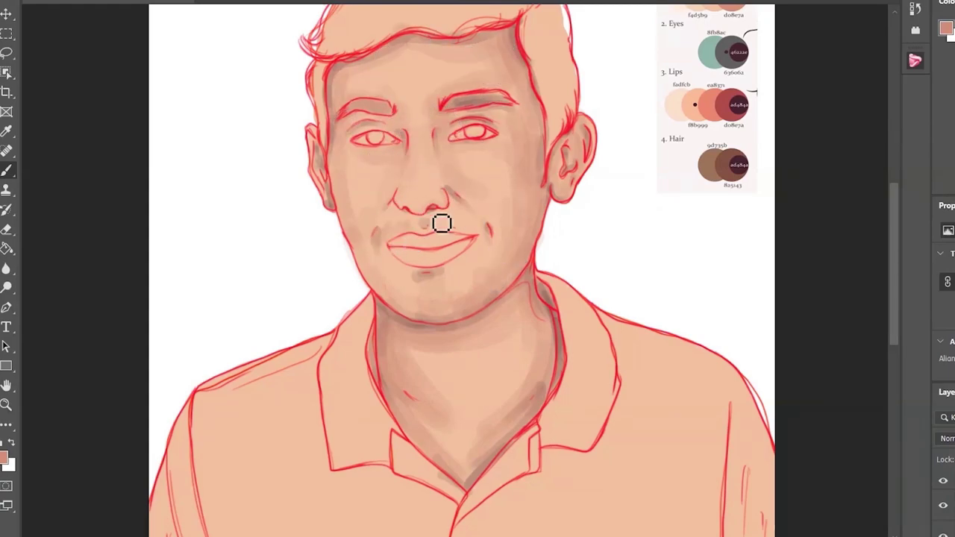
key(ctrl+0)
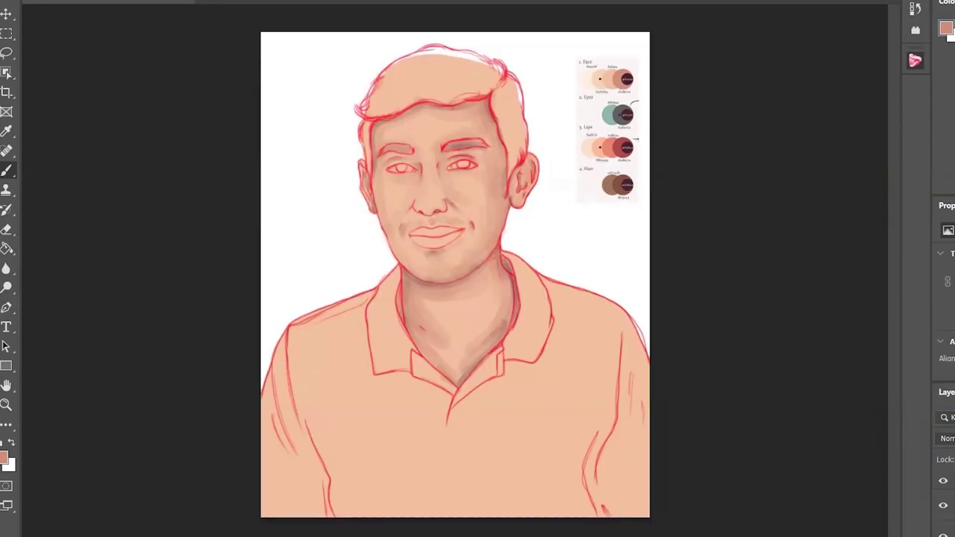
scroll(453, 158, up, 1)
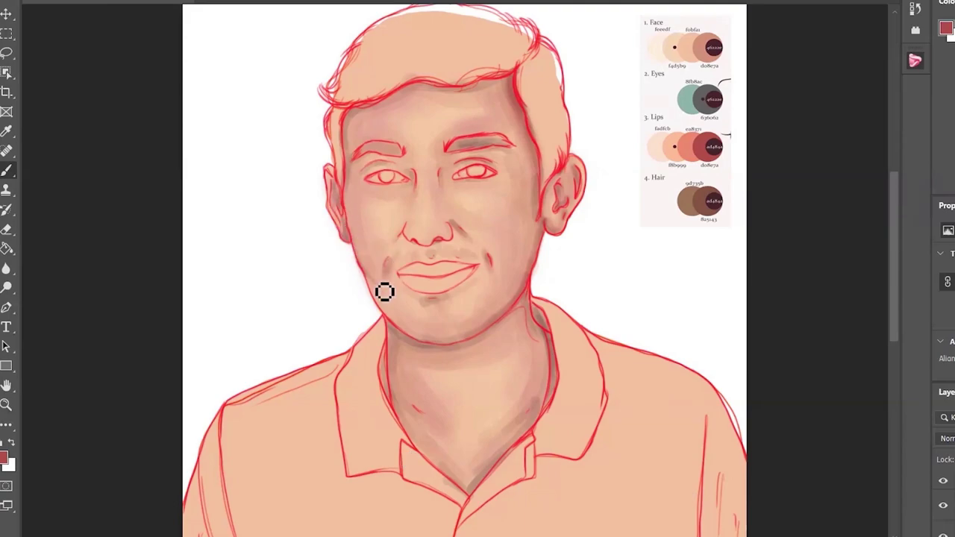
drag(395, 352, 465, 486)
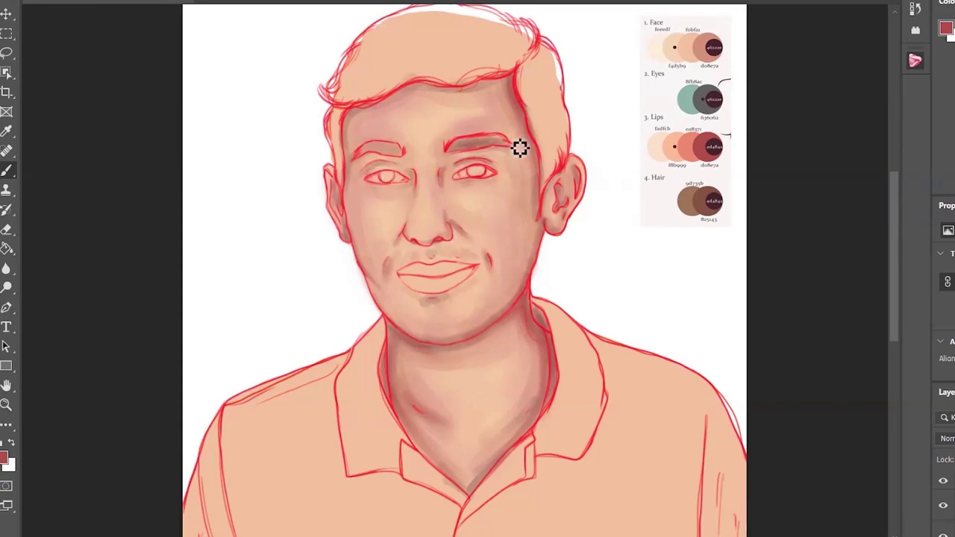
- Set the shading layer's blend mode to Darken and collapse the Properties panel to show more layers
scroll(539, 187, down, 1)
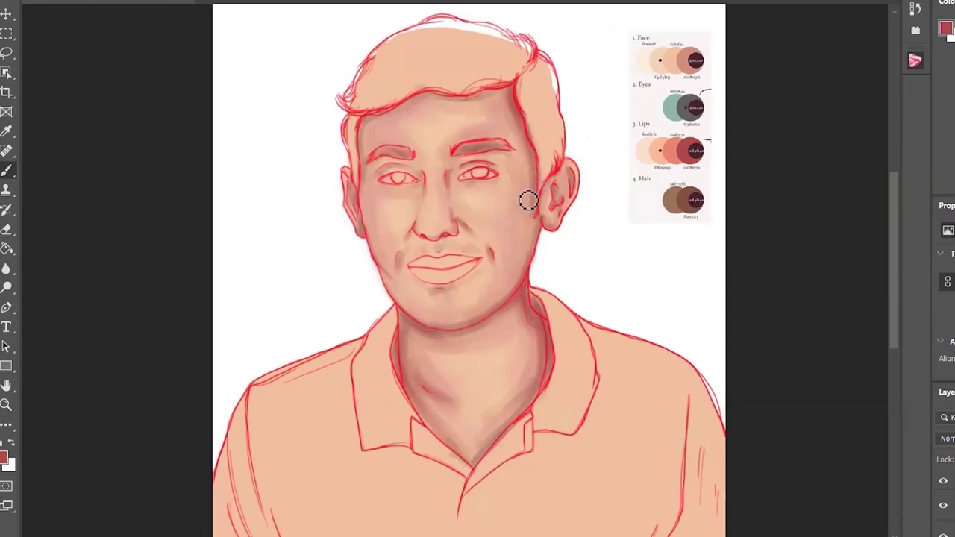
scroll(500, 209, down, 1)
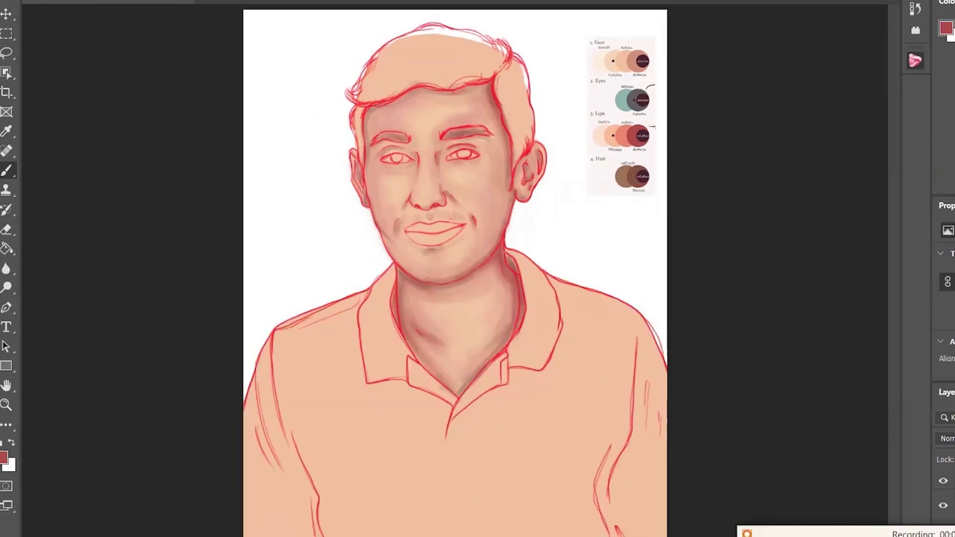
scroll(480, 160, down, 1)
scroll(437, 171, up, 3)
scroll(436, 171, down, 2)
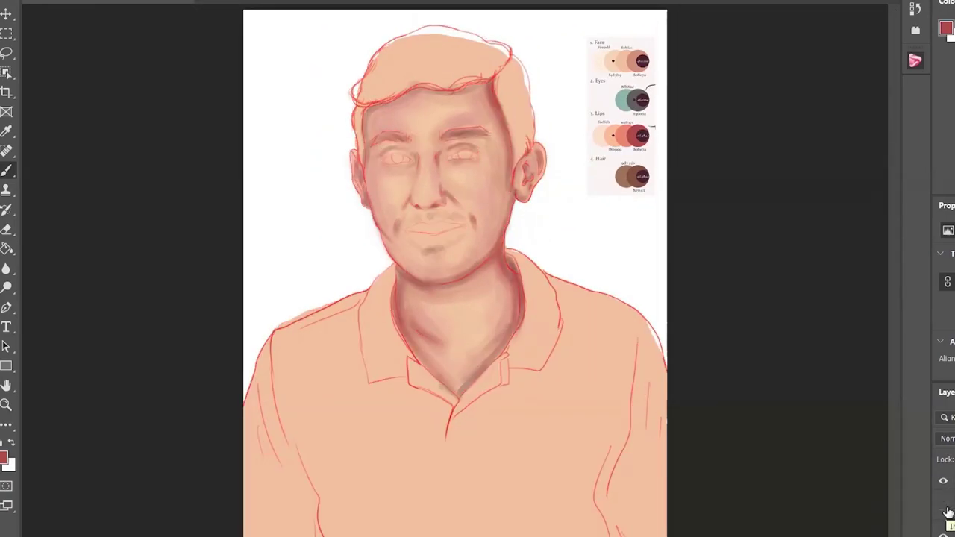
scroll(481, 134, up, 3)
click(947, 438)
click(946, 299)
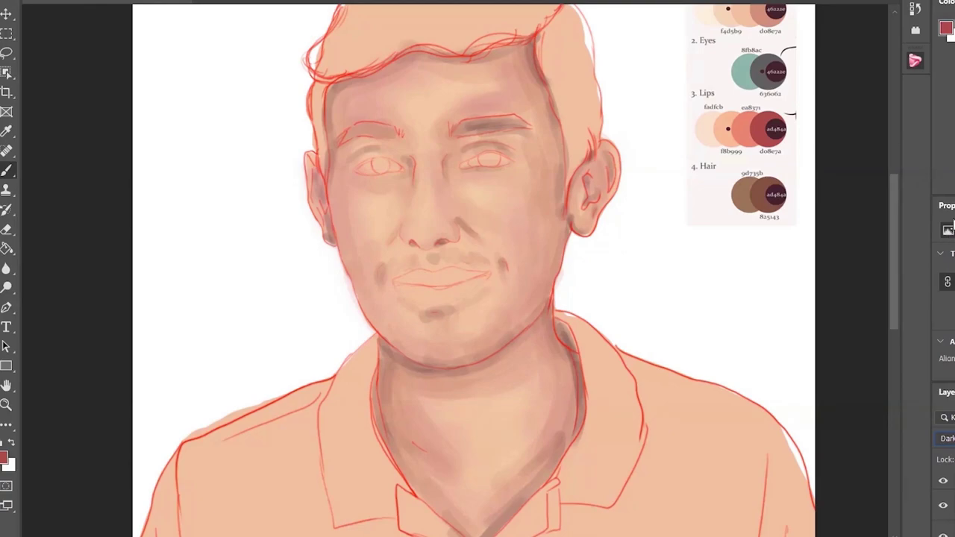
scroll(412, 200, down, 2)
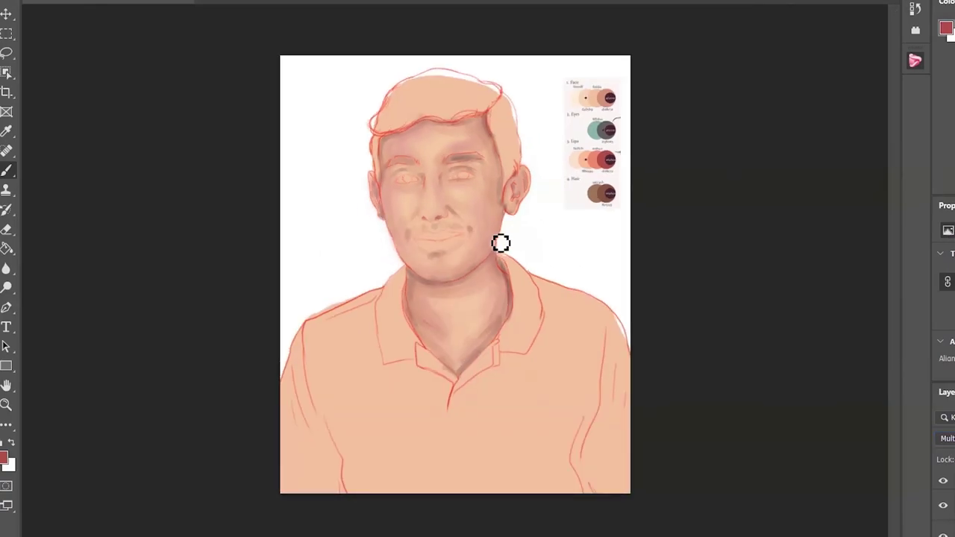
double_click(946, 206)
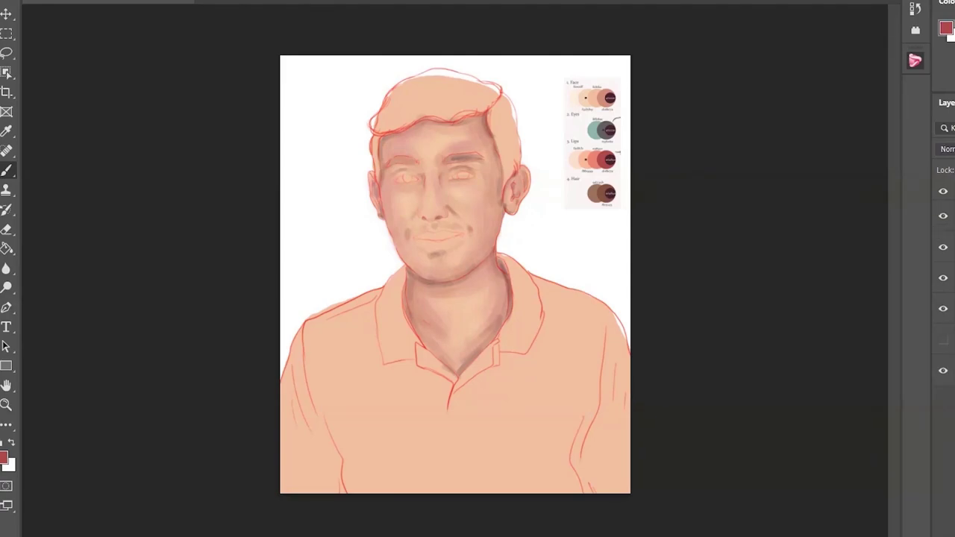
- Sample the dark maroon hair colour and paint strokes down both sides of the head
alt+click(610, 130)
scroll(456, 77, up, 2)
mouse_move(530, 150)
mouse_down()
mouse_move(559, 234)
mouse_move(561, 303)
mouse_up()
scroll(492, 153, up, 2)
mouse_move(556, 142)
mouse_down()
mouse_move(588, 221)
mouse_move(586, 265)
mouse_move(603, 316)
mouse_move(616, 316)
mouse_move(630, 239)
mouse_up()
mouse_move(589, 150)
mouse_down()
mouse_move(576, 137)
mouse_move(583, 114)
mouse_move(632, 234)
mouse_move(599, 153)
mouse_move(580, 186)
mouse_move(560, 177)
mouse_move(593, 333)
mouse_move(609, 194)
mouse_move(624, 223)
mouse_up()
mouse_move(351, 202)
mouse_down()
mouse_move(359, 333)
mouse_move(345, 249)
mouse_move(371, 404)
mouse_up()
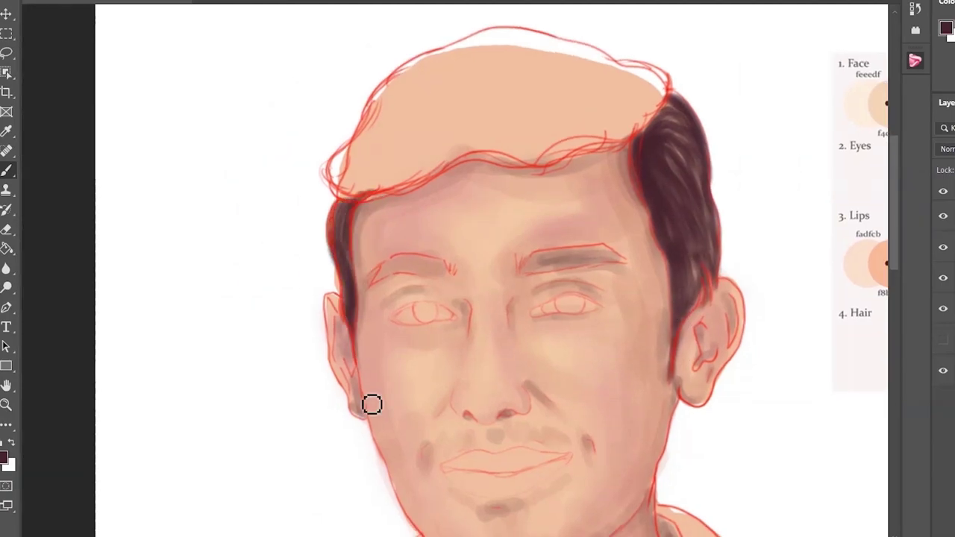
- Paint a dark band along the whole hairline and cover the scalp in dark brown strokes
mouse_move(339, 146)
mouse_down()
mouse_move(351, 186)
mouse_move(408, 182)
mouse_up()
drag(343, 191, 425, 185)
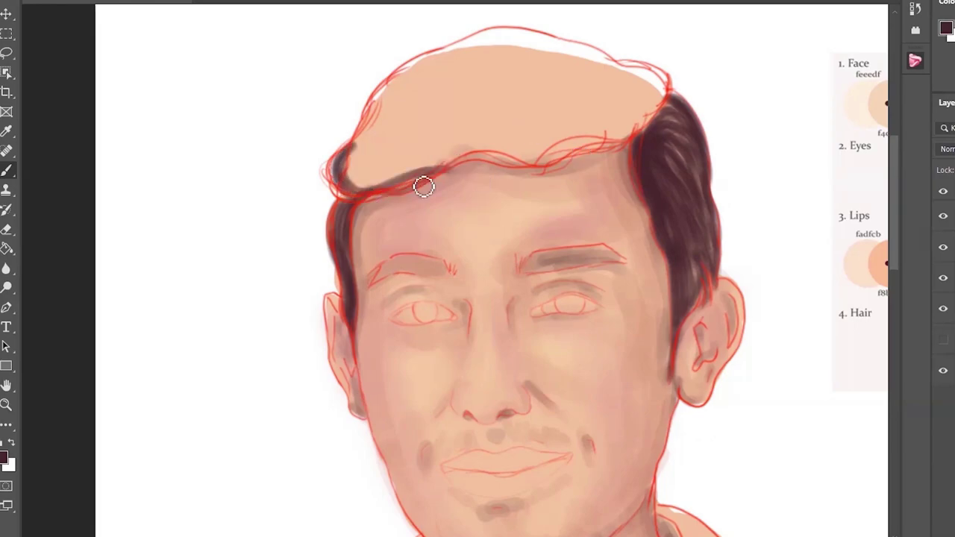
mouse_move(470, 164)
mouse_down()
mouse_move(366, 191)
mouse_move(589, 142)
mouse_up()
mouse_move(508, 167)
mouse_down()
mouse_move(641, 135)
mouse_move(657, 104)
mouse_up()
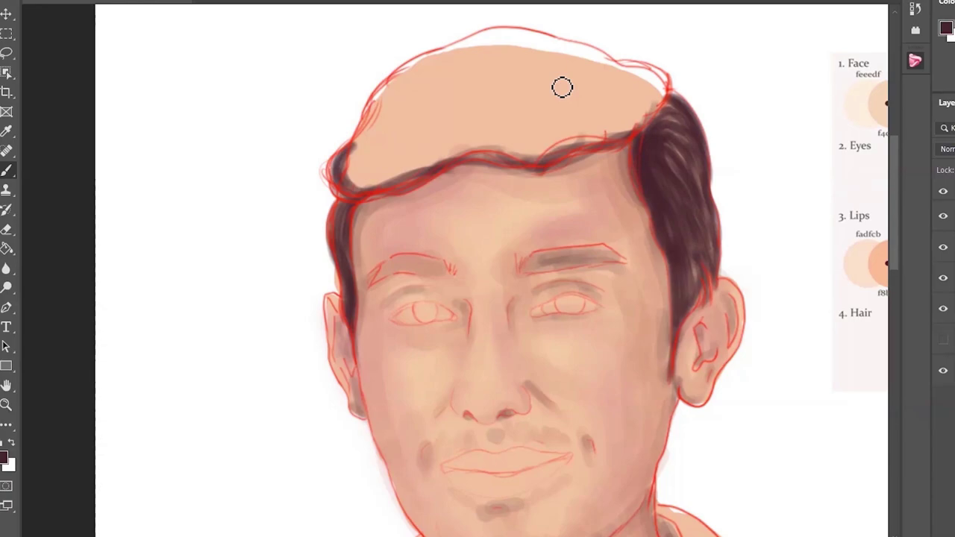
mouse_move(653, 71)
mouse_down()
mouse_move(634, 134)
mouse_move(378, 156)
mouse_move(438, 158)
mouse_move(630, 101)
mouse_move(366, 172)
mouse_move(365, 192)
mouse_move(530, 146)
mouse_up()
drag(409, 82, 508, 75)
mouse_move(389, 97)
mouse_down()
mouse_move(625, 70)
mouse_move(410, 154)
mouse_move(525, 110)
mouse_move(650, 146)
mouse_move(417, 190)
mouse_move(461, 143)
mouse_move(557, 185)
mouse_move(614, 158)
mouse_move(604, 167)
mouse_move(522, 149)
mouse_up()
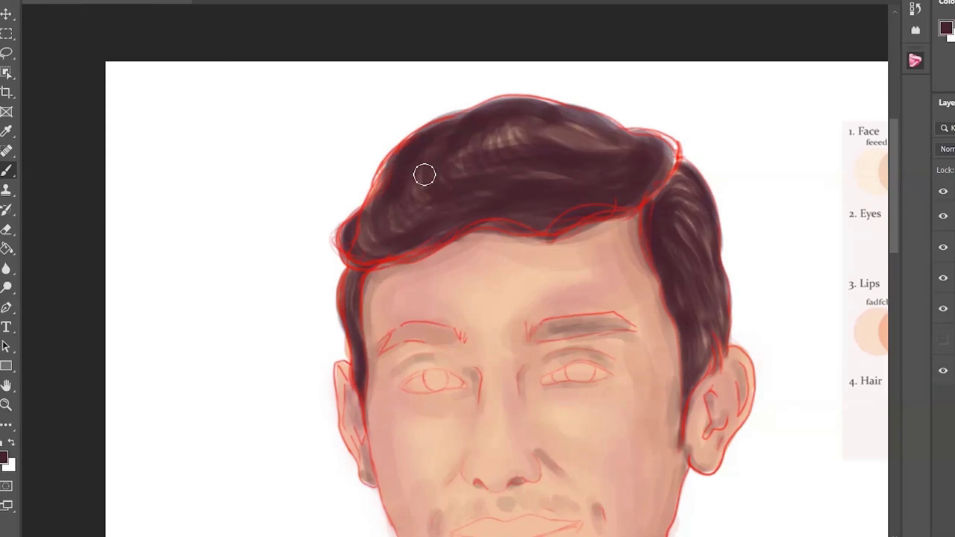
mouse_move(359, 257)
mouse_down()
mouse_move(433, 246)
mouse_move(617, 154)
mouse_move(485, 150)
mouse_up()
- Review the whole portrait and lighten the strands on the right side of the hair
key(ctrl+0)
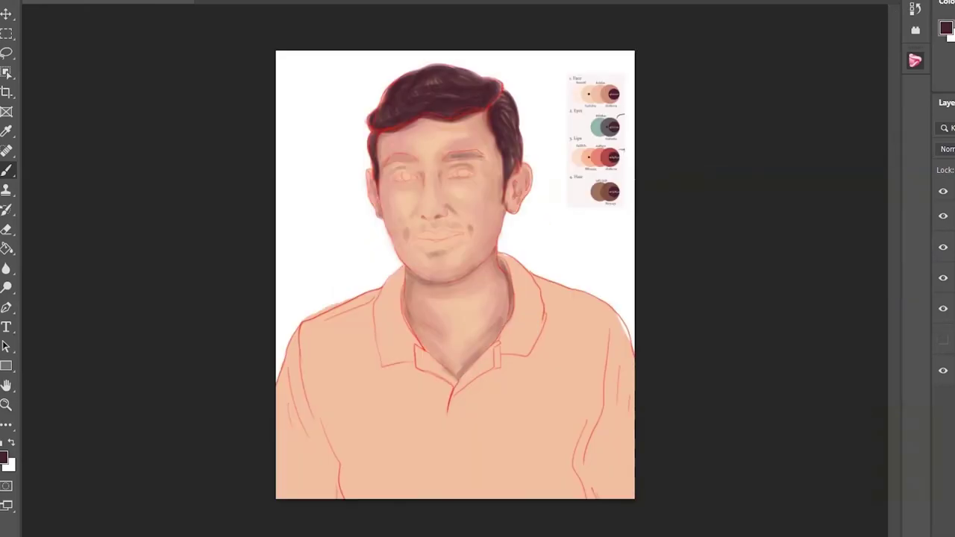
scroll(500, 74, up, 3)
drag(625, 127, 633, 240)
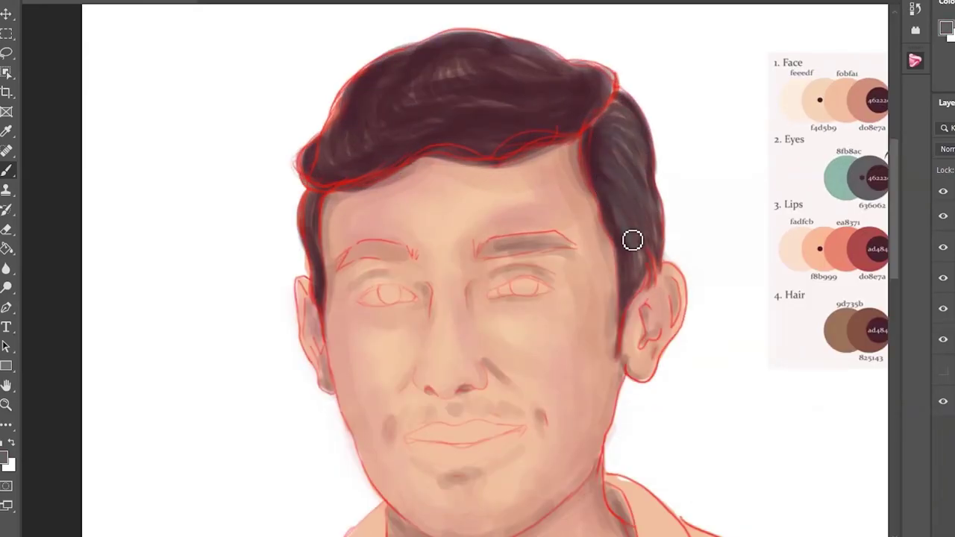
scroll(323, 263, up, 3)
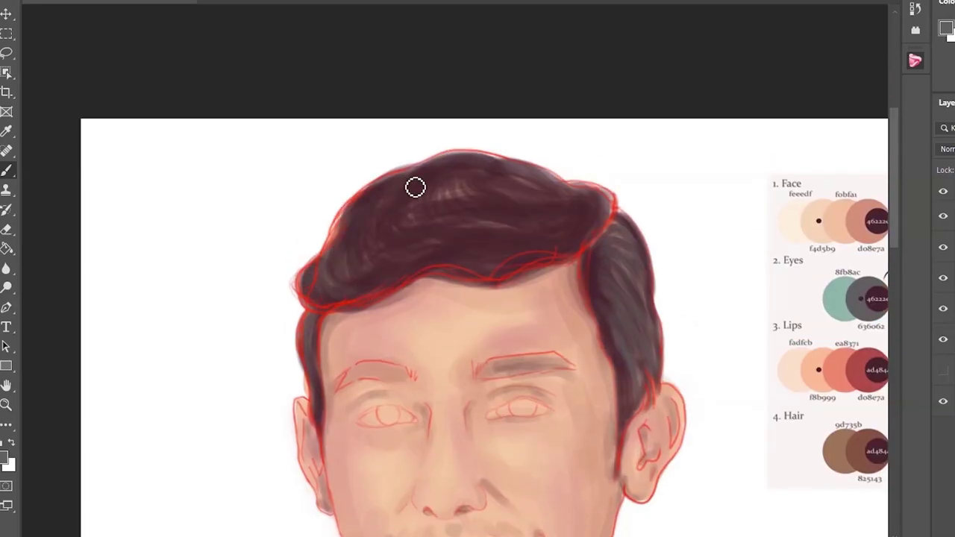
scroll(515, 265, down, 3)
scroll(426, 341, down, 2)
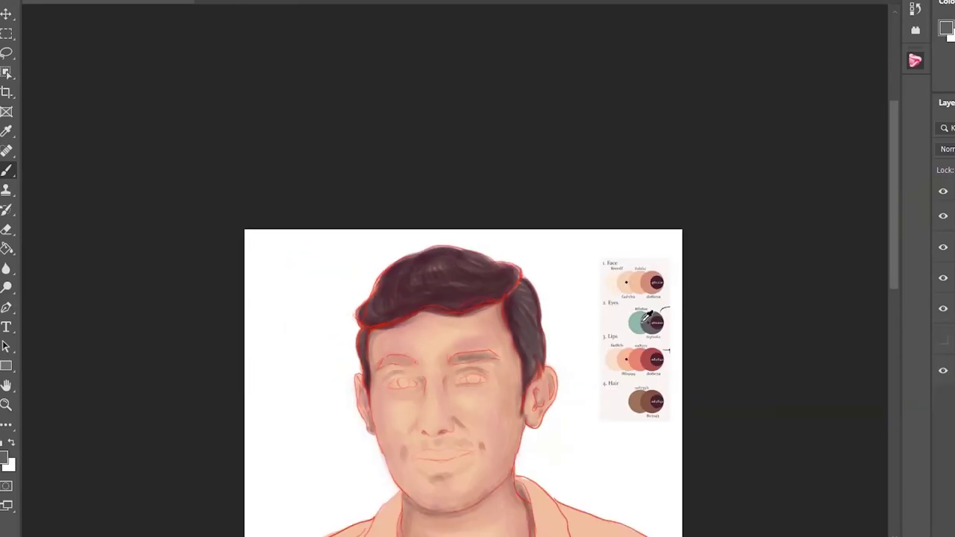
alt+click(649, 318)
scroll(298, 284, up, 5)
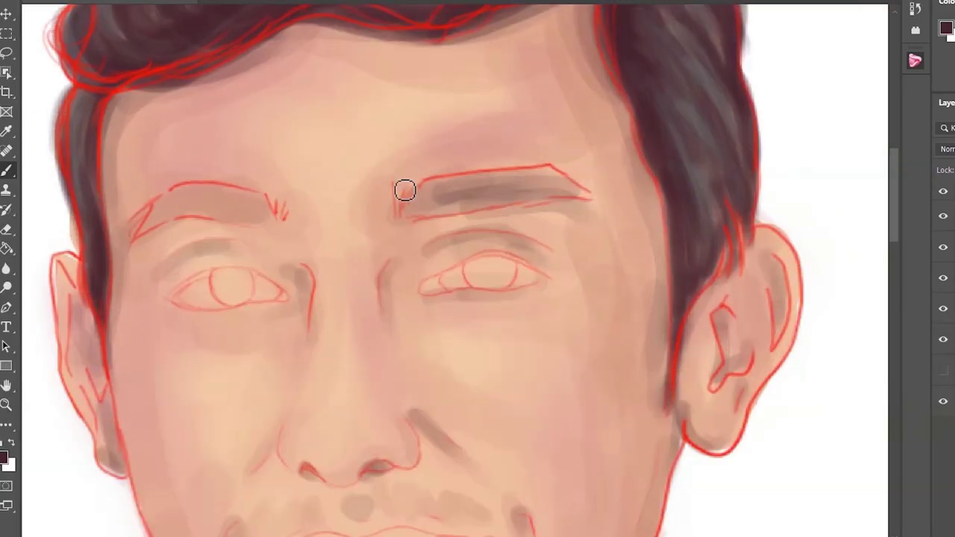
- Paint dark brown hair strokes into both eyebrows and darken the right upper eyelid line
drag(408, 186, 397, 217)
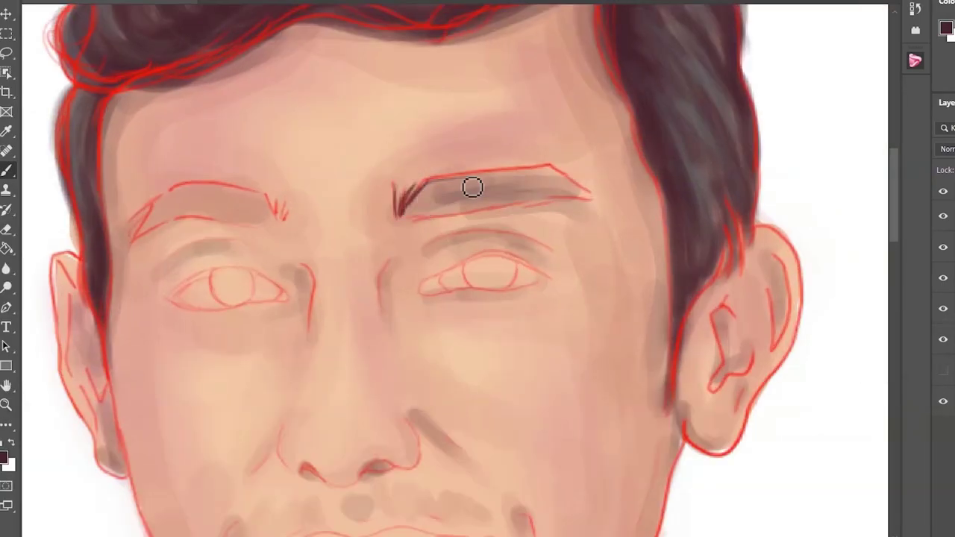
mouse_move(473, 187)
mouse_down()
mouse_move(473, 207)
mouse_move(426, 209)
mouse_move(478, 194)
mouse_move(579, 199)
mouse_up()
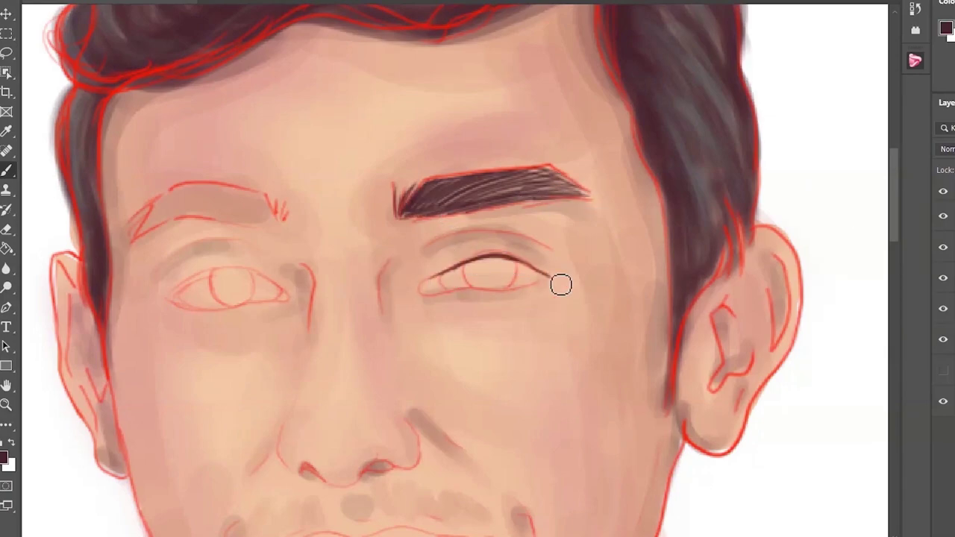
drag(548, 277, 436, 274)
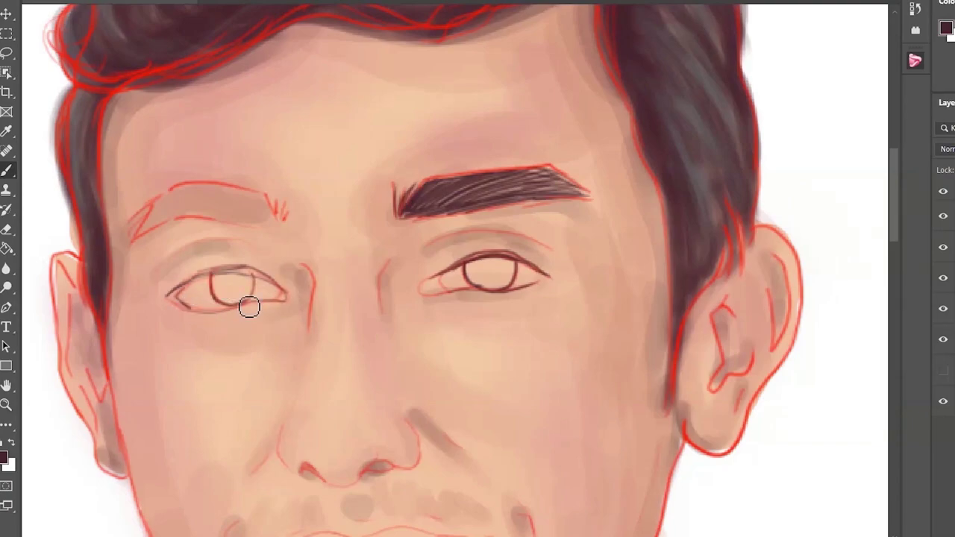
drag(287, 215, 142, 244)
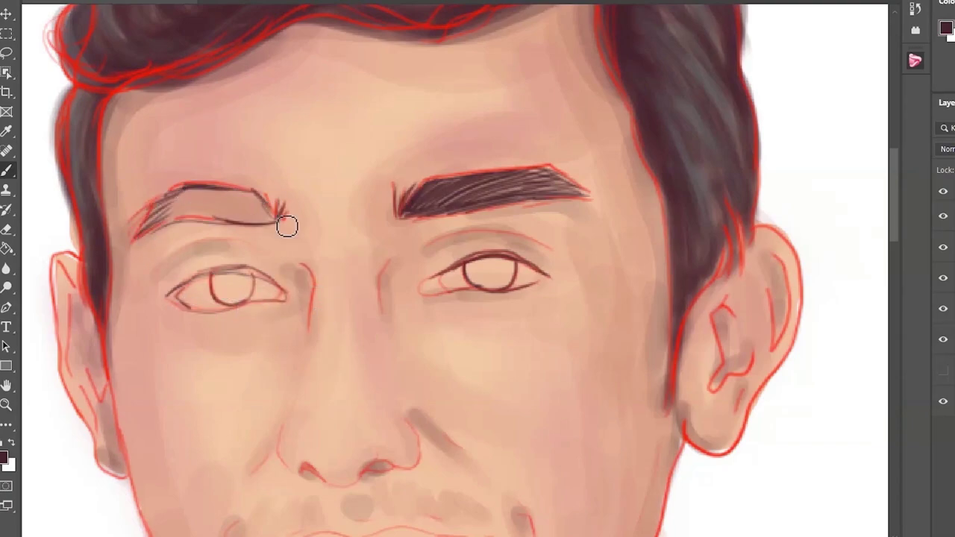
mouse_move(287, 226)
mouse_down()
mouse_move(187, 202)
mouse_move(224, 196)
mouse_move(191, 219)
mouse_up()
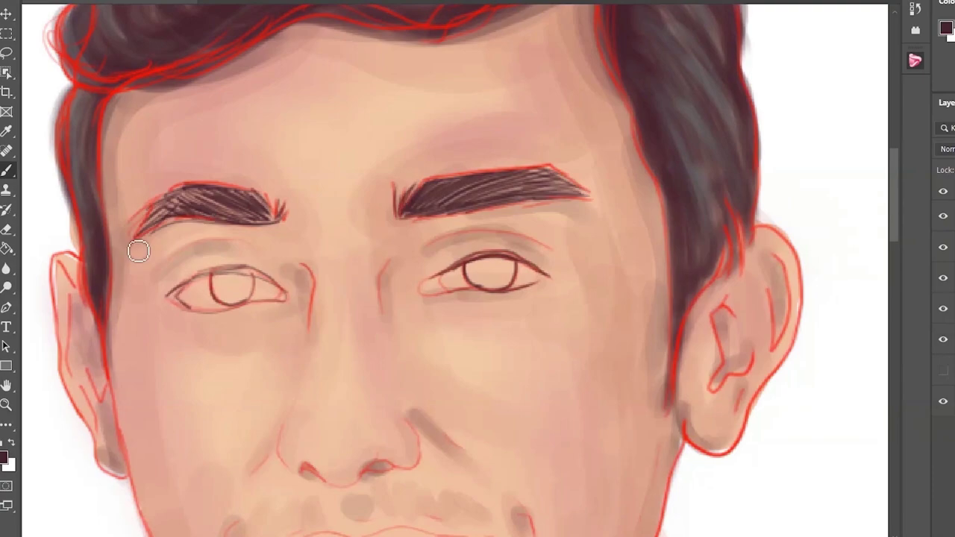
scroll(548, 345, down, 3)
scroll(458, 337, down, 3)
scroll(482, 221, up, 3)
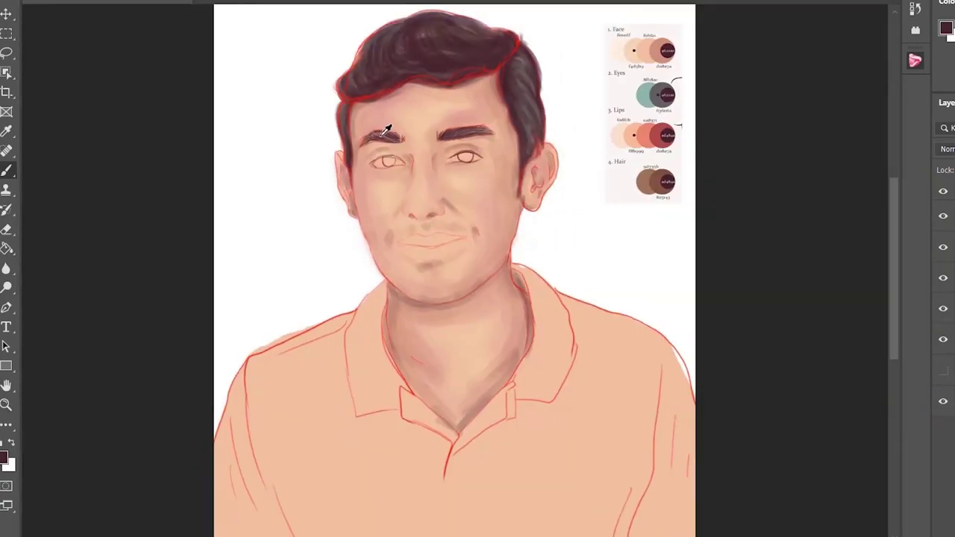
scroll(694, 202, up, 3)
- Paint dark irises and pupils into both eyes, then fit the portrait on screen
drag(694, 201, 732, 186)
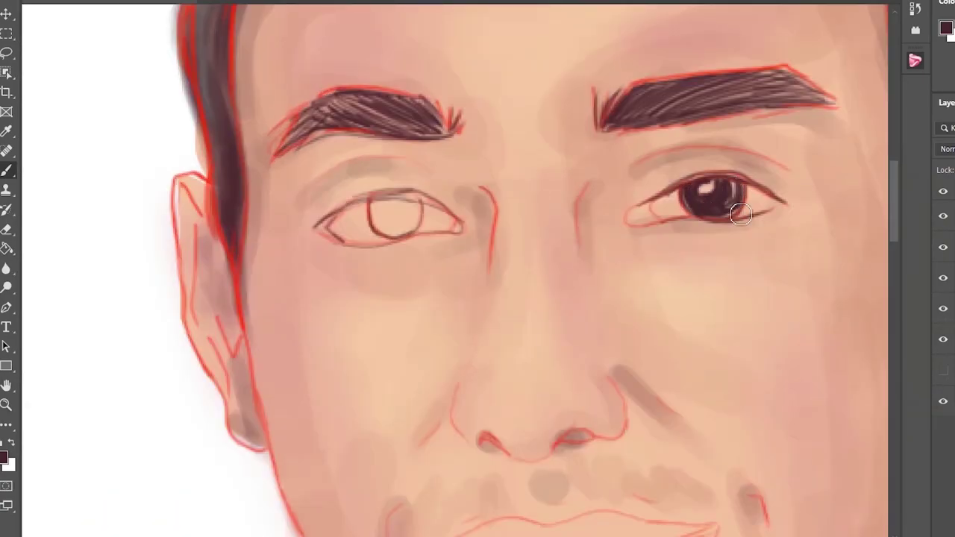
drag(397, 234, 402, 213)
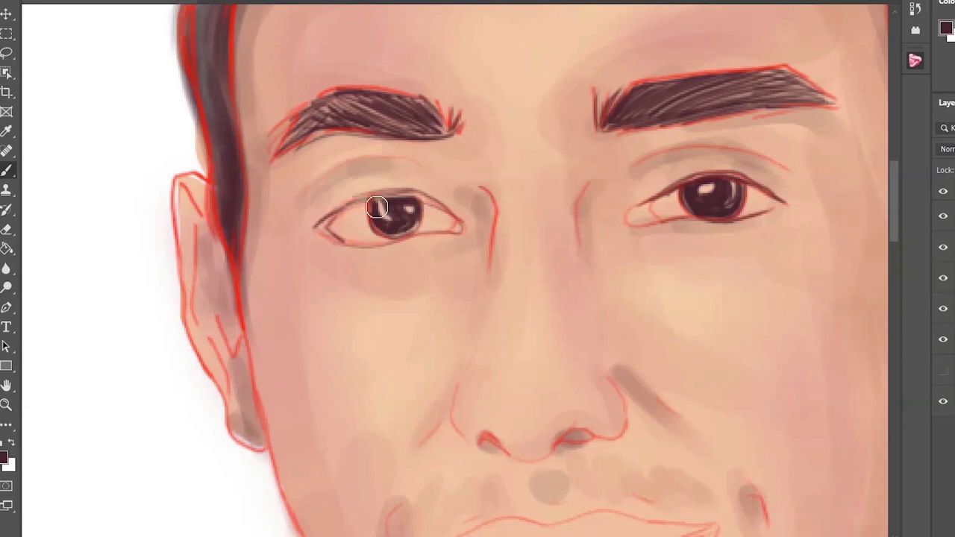
scroll(420, 220, right, 2)
key(ctrl+0)
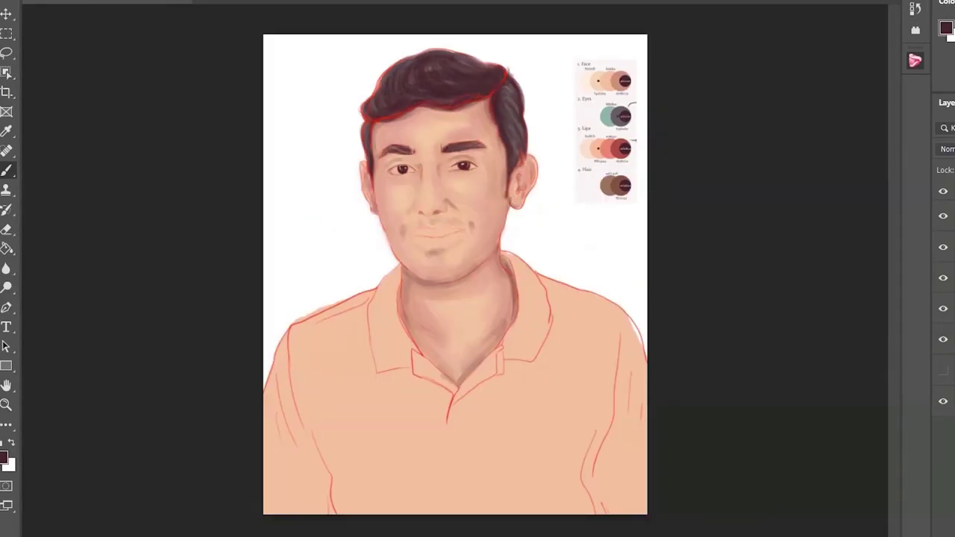
- Darken the right nostril edge and the line between the lips
alt+scroll(512, 262, up, 3)
alt+scroll(423, 241, up, 2)
drag(491, 247, 529, 239)
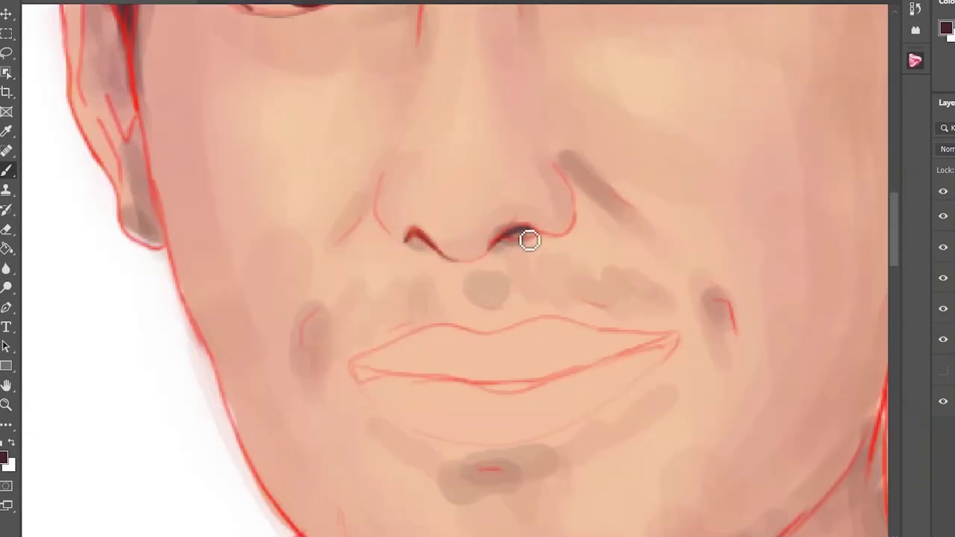
mouse_move(656, 353)
mouse_down()
mouse_move(544, 393)
mouse_move(359, 376)
mouse_up()
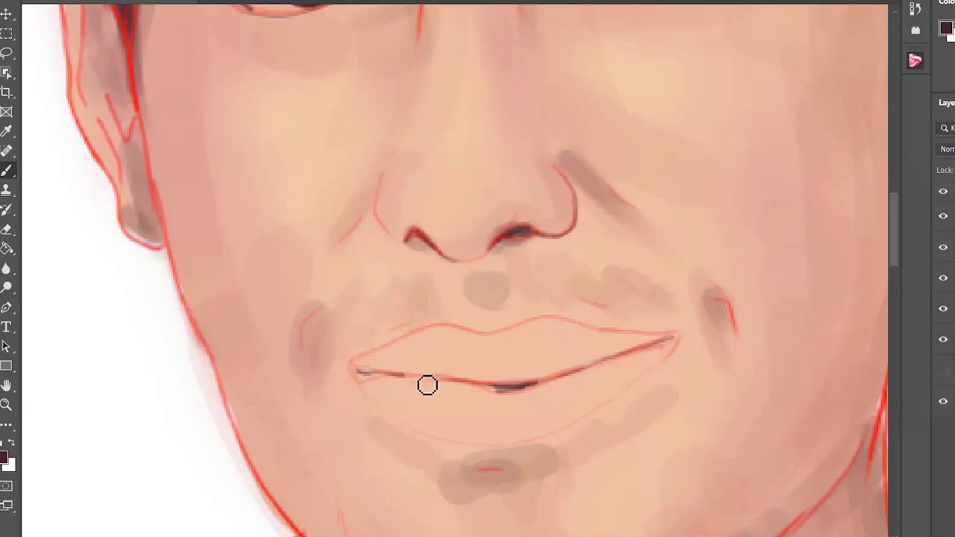
key(ctrl+0)
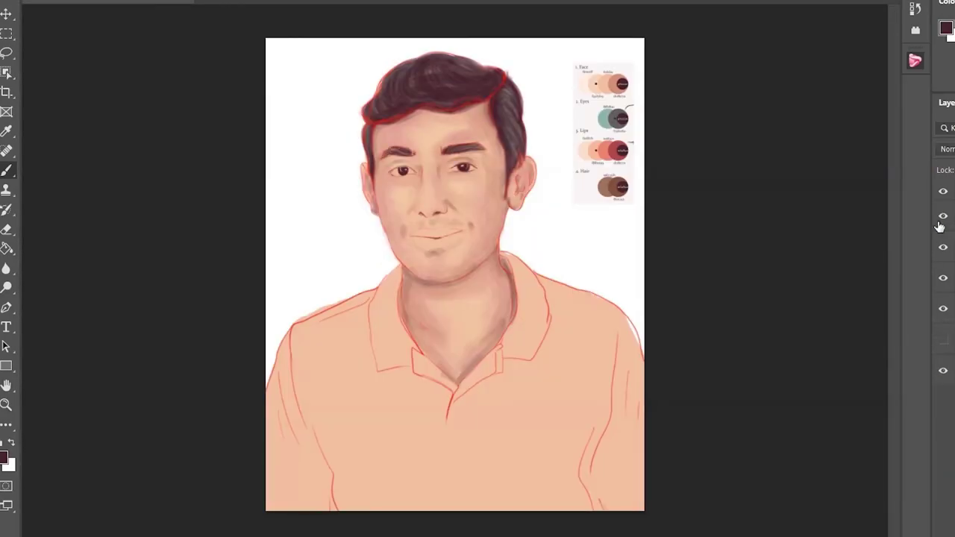
- With a red and the Hard Round Pressure Opacity brush, shade under the lower lip and along the lip line
alt+click(614, 145)
alt+scroll(542, 261, up, 5)
right_click(542, 260)
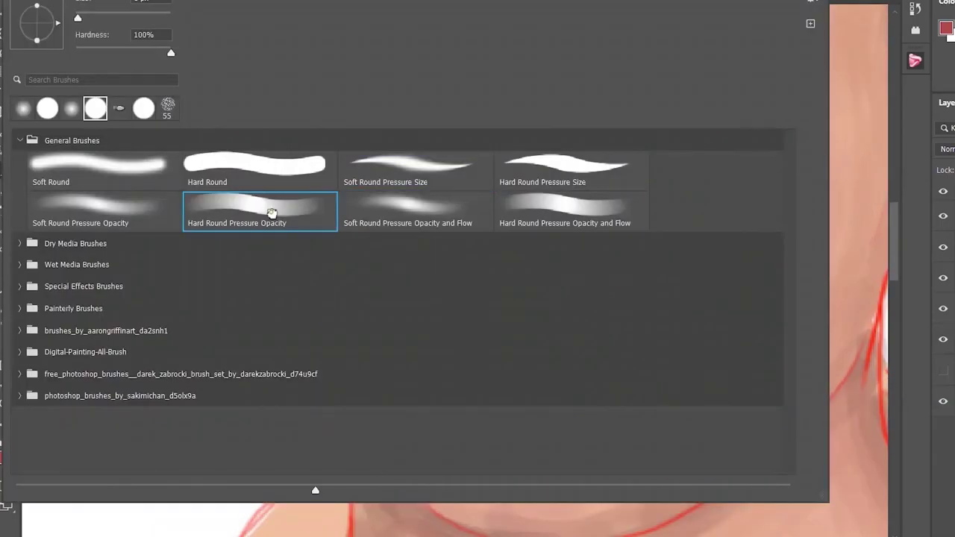
double_click(274, 211)
drag(691, 257, 523, 351)
drag(447, 303, 591, 304)
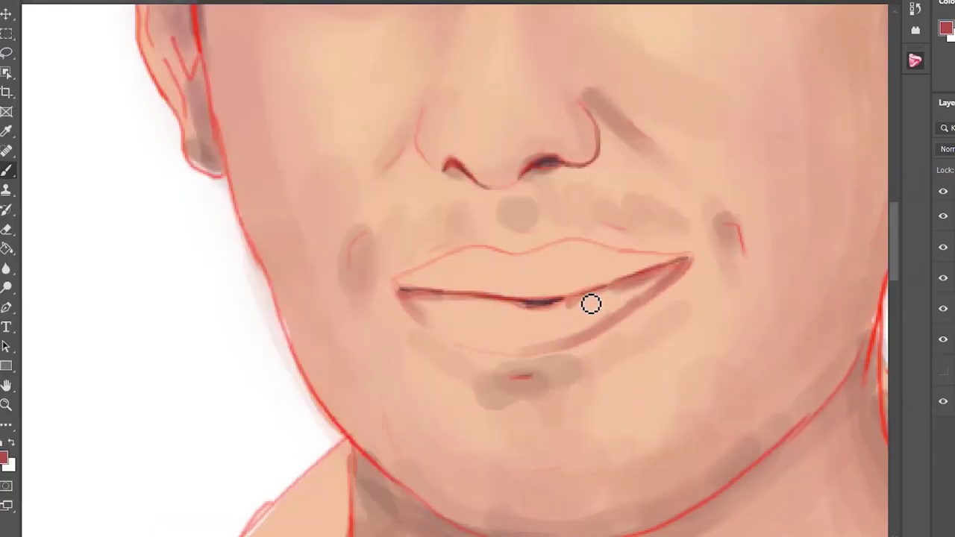
mouse_move(526, 341)
mouse_down()
mouse_move(428, 326)
mouse_move(435, 277)
mouse_move(495, 258)
mouse_move(666, 263)
mouse_move(422, 288)
mouse_move(572, 289)
mouse_up()
- Deepen the lower-lip shading and touch up the lip line, checking against the full portrait
key(ctrl+0)
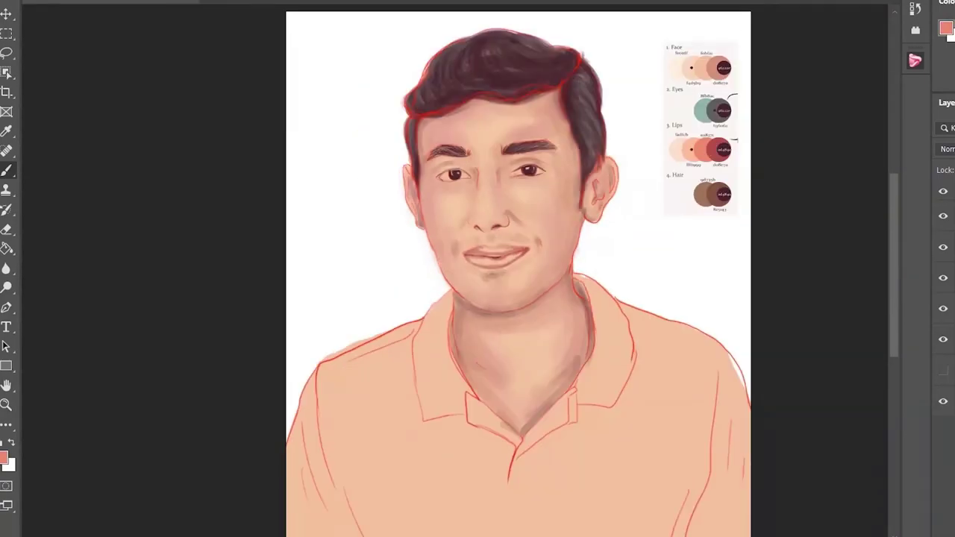
key(ctrl+1)
mouse_move(629, 259)
mouse_down()
mouse_move(544, 275)
mouse_move(618, 246)
mouse_up()
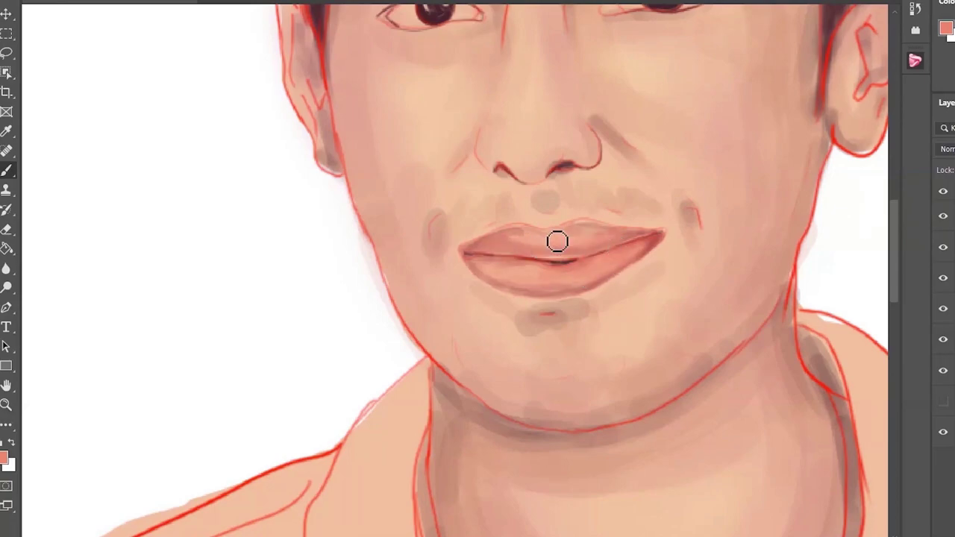
key(ctrl+0)
key(ctrl+1)
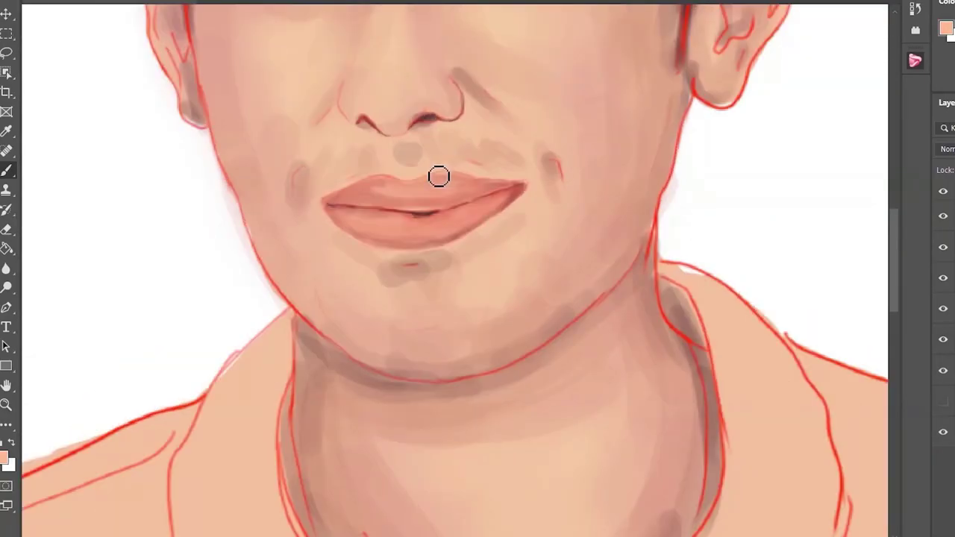
key(ctrl+0)
key(ctrl+1)
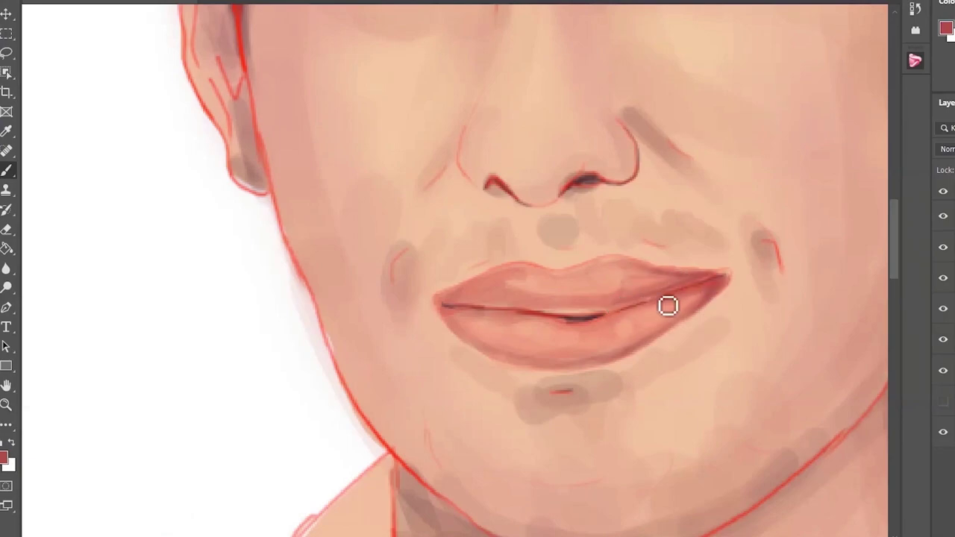
drag(668, 306, 657, 339)
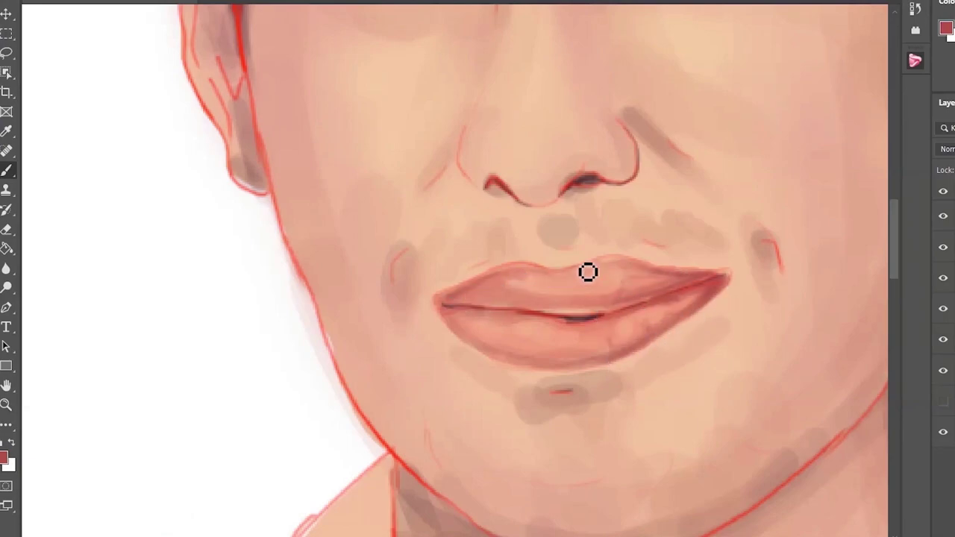
drag(473, 325, 598, 331)
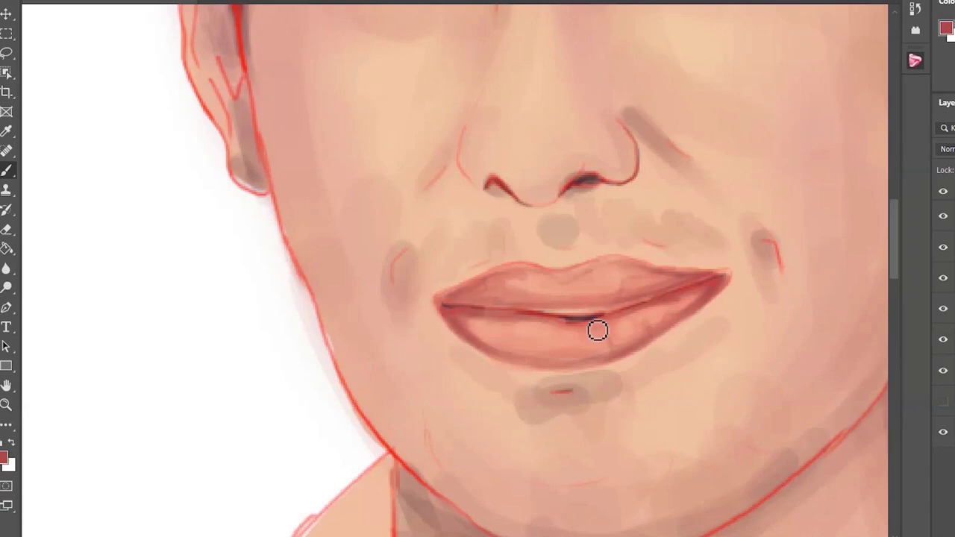
- Check the lip painting by hiding and showing the line art
scroll(655, 317, down, 2)
scroll(655, 317, down, 5)
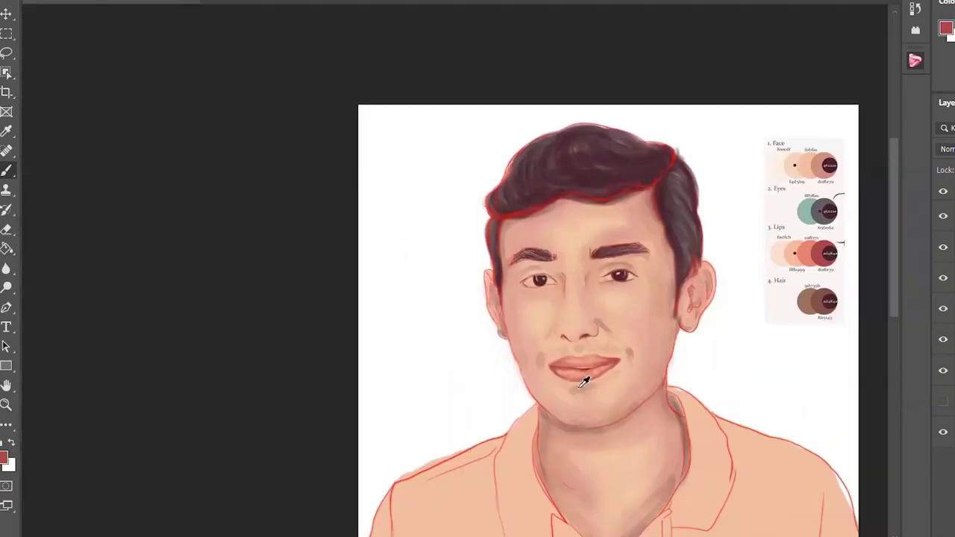
scroll(331, 205, up, 2)
scroll(421, 231, up, 3)
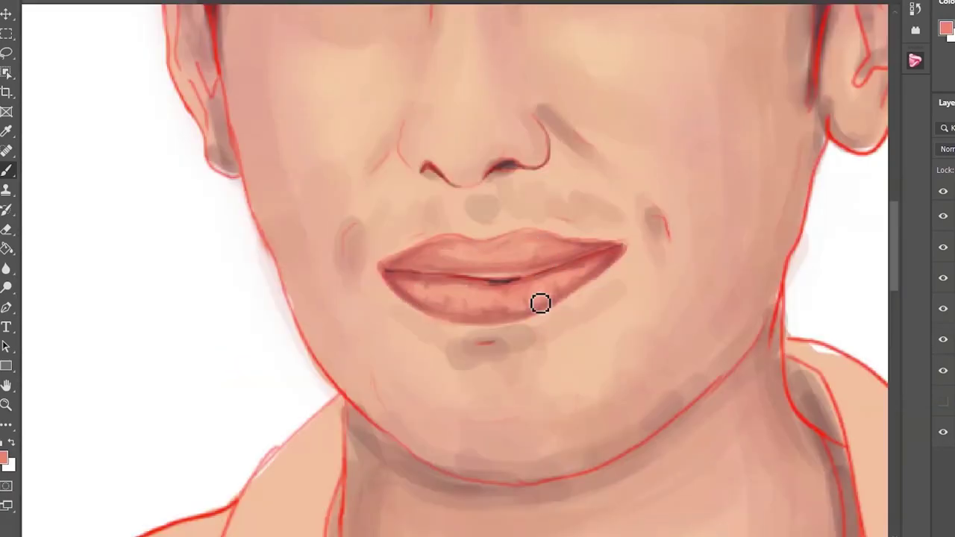
scroll(565, 293, down, 5)
scroll(642, 135, up, 2)
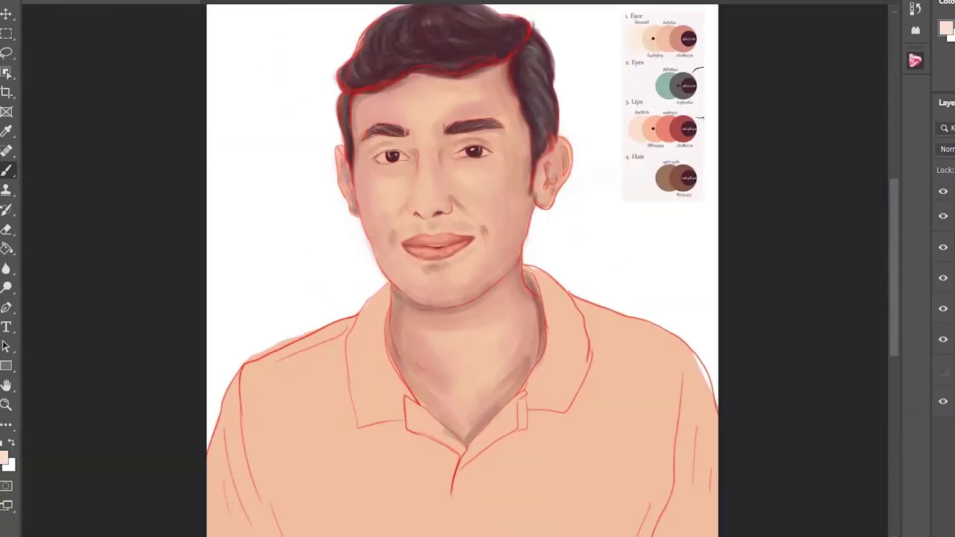
scroll(409, 221, up, 3)
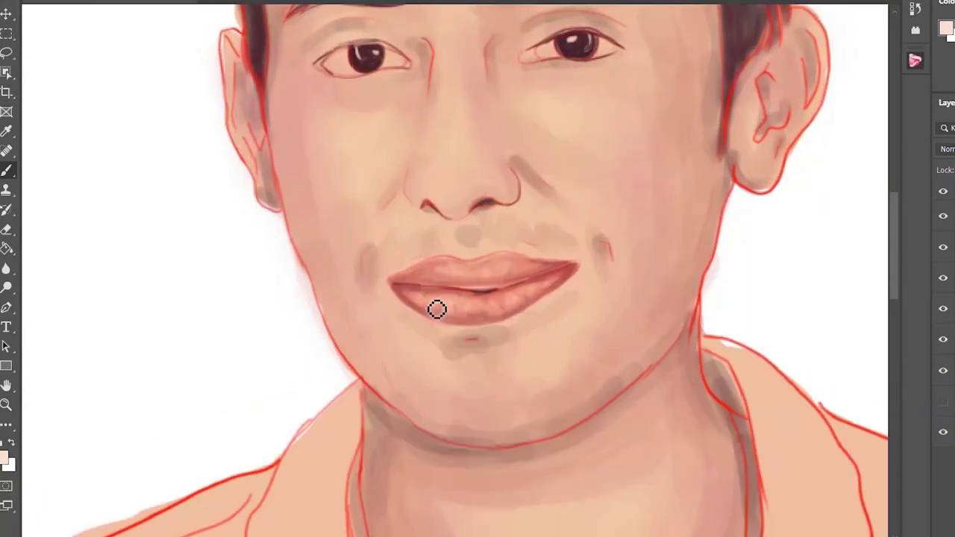
scroll(437, 309, down, 5)
click(944, 194)
click(943, 194)
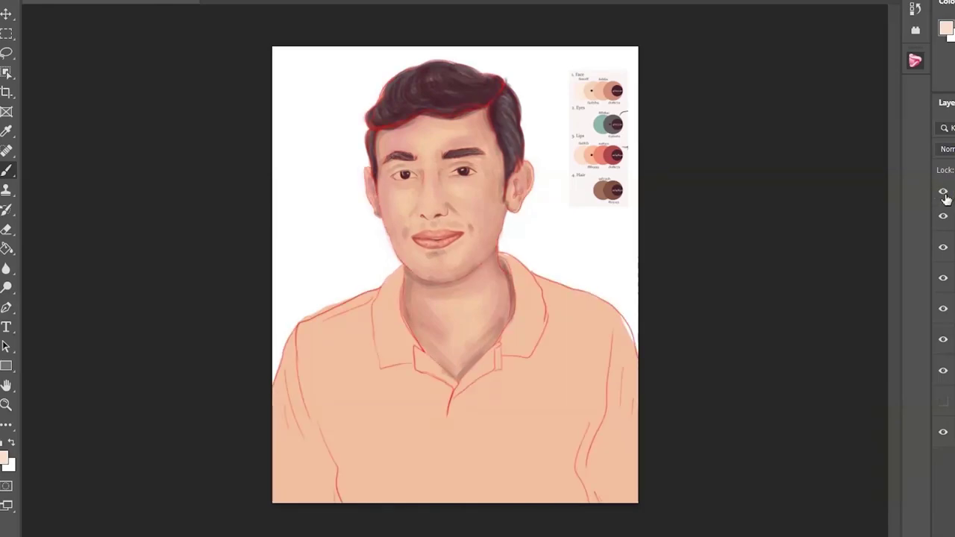
click(945, 195)
- Paint the shirt body, right shoulder and left collar dark maroon
click(944, 196)
mouse_move(326, 357)
mouse_down()
mouse_move(523, 477)
mouse_move(583, 328)
mouse_move(418, 358)
mouse_move(364, 382)
mouse_up()
scroll(365, 382, up, 2)
drag(358, 298, 269, 358)
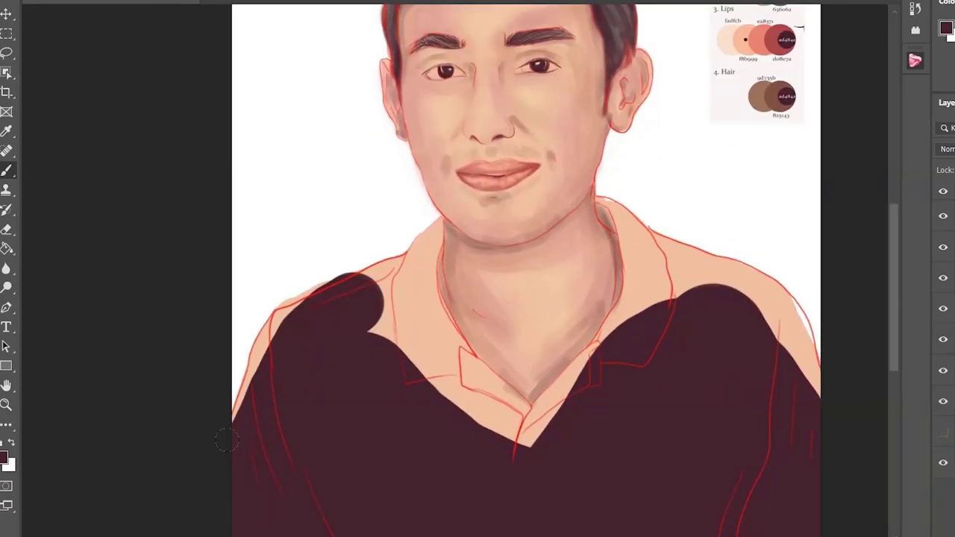
drag(284, 314, 463, 418)
drag(485, 388, 567, 440)
mouse_move(633, 236)
mouse_down()
mouse_move(651, 162)
mouse_move(602, 286)
mouse_move(653, 209)
mouse_move(665, 228)
mouse_move(694, 203)
mouse_move(821, 299)
mouse_up()
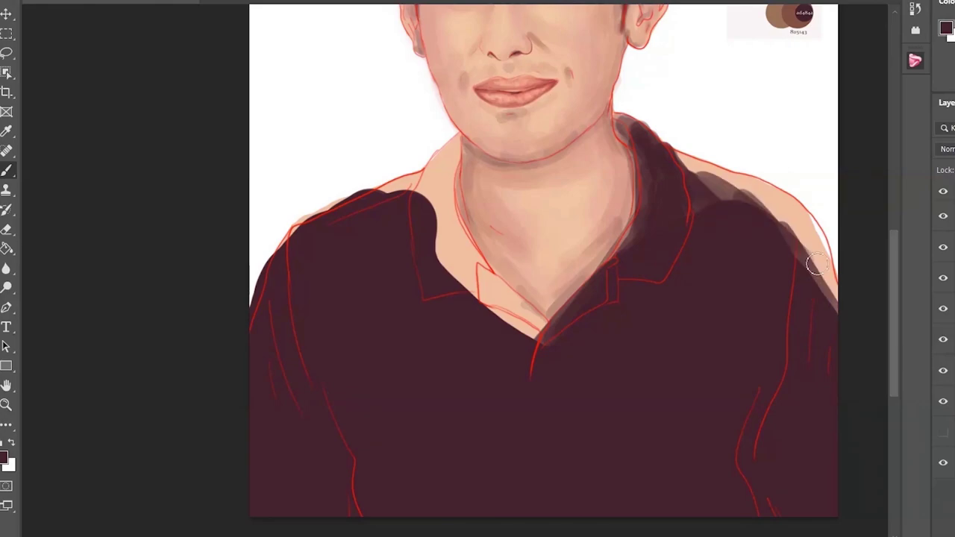
drag(791, 217, 828, 277)
mouse_move(380, 168)
mouse_down()
mouse_move(522, 330)
mouse_move(433, 180)
mouse_up()
- With a different brush preset, clean up the collar and neck edges in maroon, covering the peach edge
right_click(433, 180)
click(234, 176)
drag(485, 298, 454, 218)
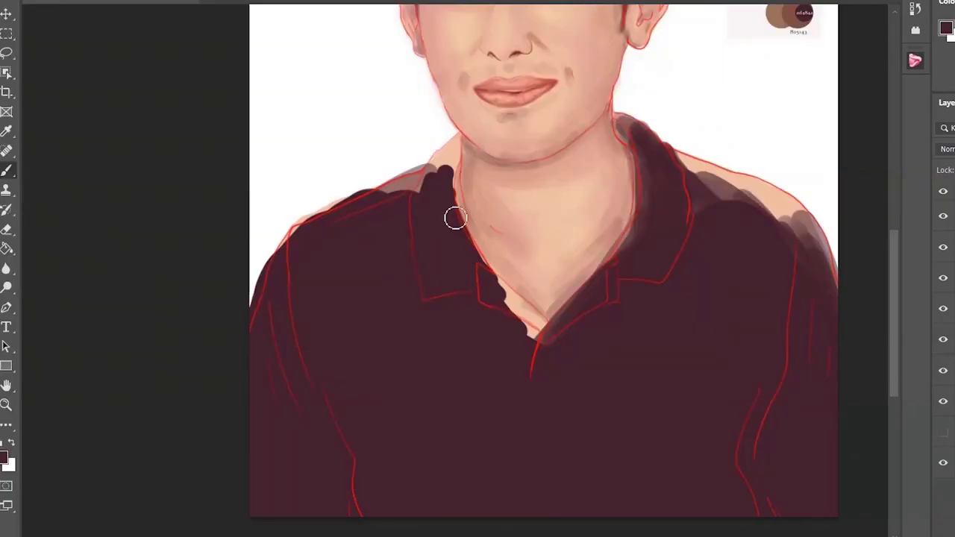
drag(523, 336, 435, 179)
mouse_move(418, 134)
mouse_down()
mouse_move(423, 182)
mouse_move(377, 190)
mouse_up()
mouse_move(619, 119)
mouse_down()
mouse_move(686, 209)
mouse_move(836, 289)
mouse_up()
- Load a Pen path as a selection and shift it with Hue -6 and Saturation -14
key(ctrl+0)
key(p)
scroll(346, 156, up, 5)
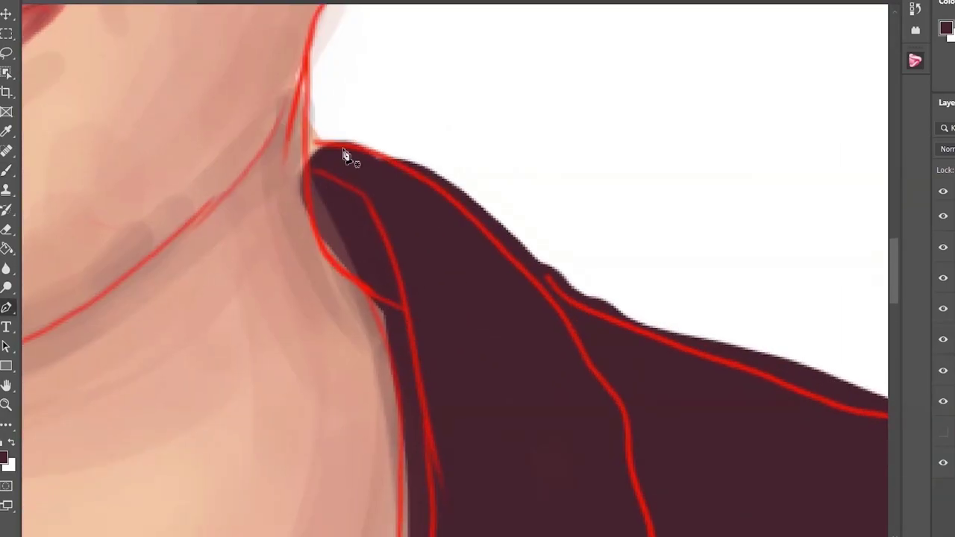
scroll(617, 374, down, 3)
key(ctrl+Return)
key(ctrl+0)
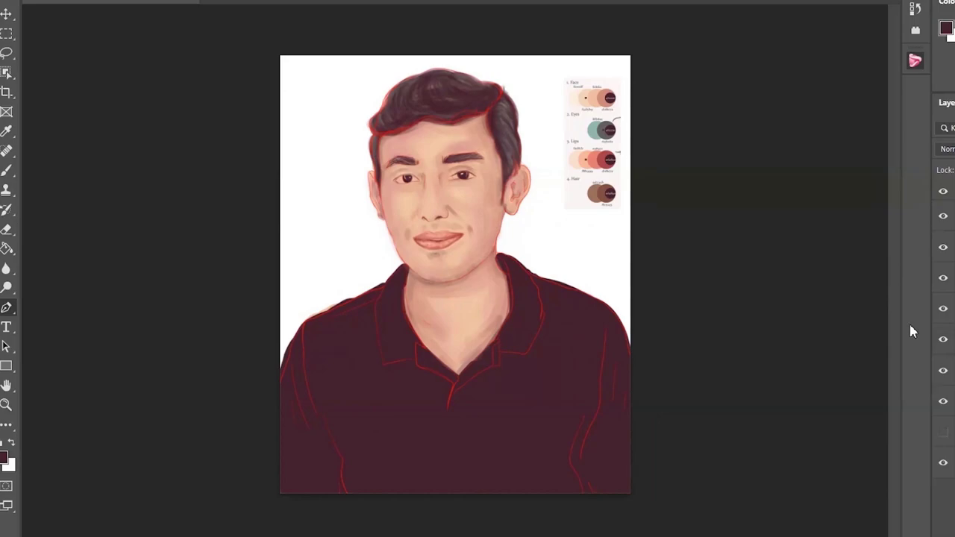
key(ctrl+u)
drag(698, 149, 692, 153)
drag(697, 193, 687, 193)
click(868, 78)
- Trace the shoulder outline with a curved Pen path and load it as a selection
scroll(440, 259, up, 5)
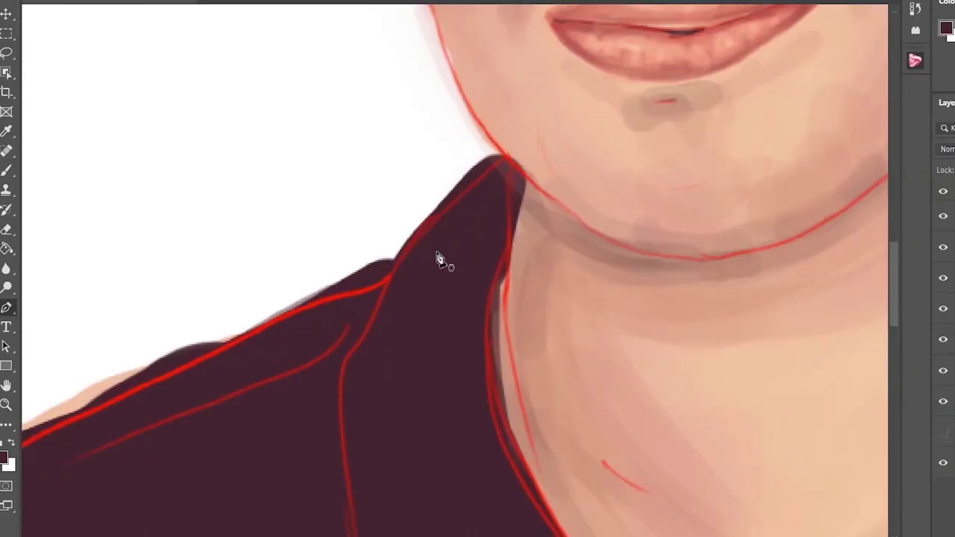
click(358, 273)
drag(324, 305, 674, 237)
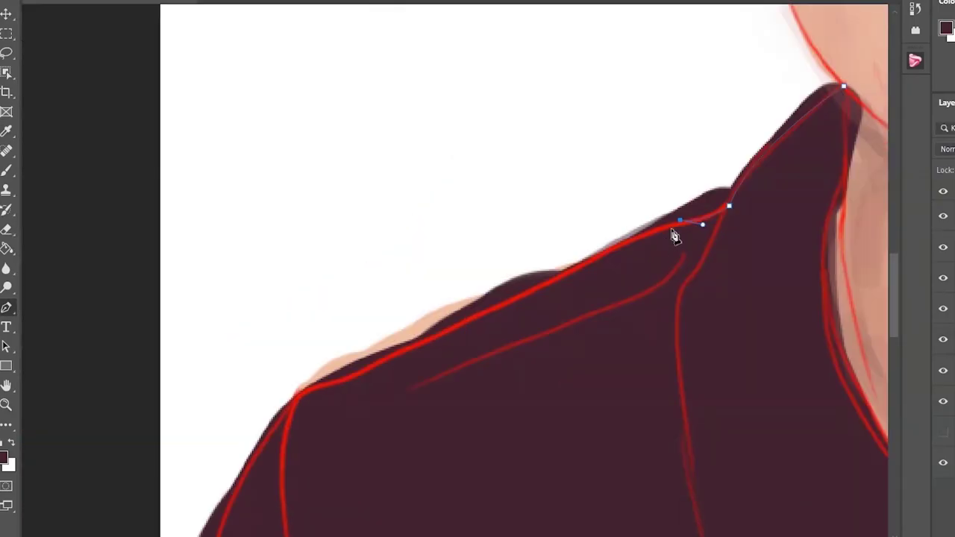
drag(342, 388, 425, 320)
click(425, 320)
click(360, 242)
scroll(309, 420, down, 3)
drag(395, 154, 437, 154)
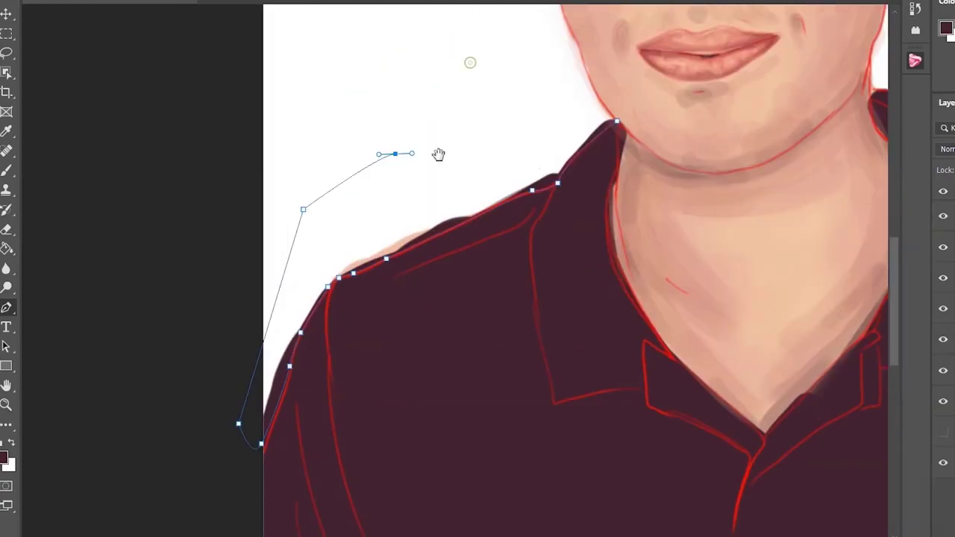
key(ctrl+Return)
scroll(612, 273, up, 5)
key(ctrl+Return)
scroll(610, 274, down, 5)
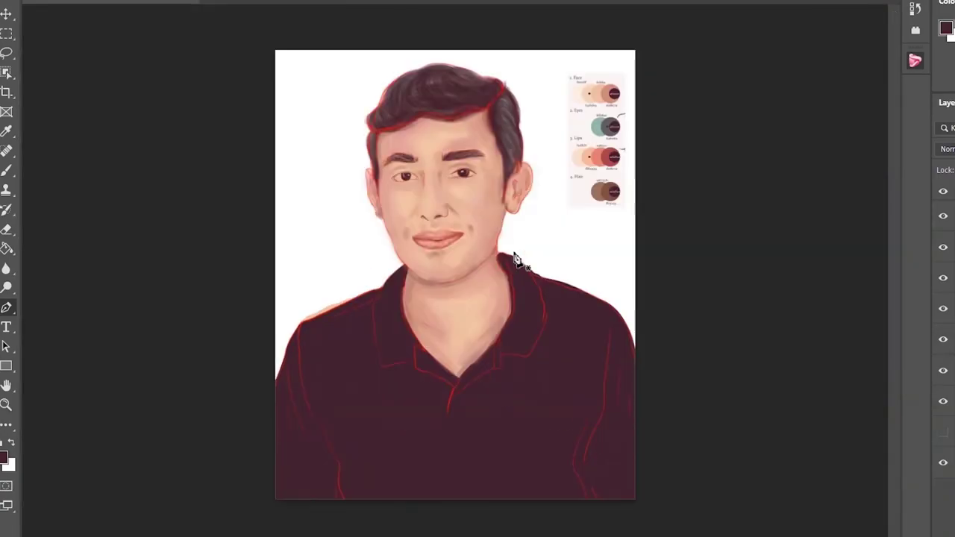
scroll(259, 188, up, 5)
- Return to the Brush tool and reframe the view around the portrait centre
key(b)
key(ctrl+0)
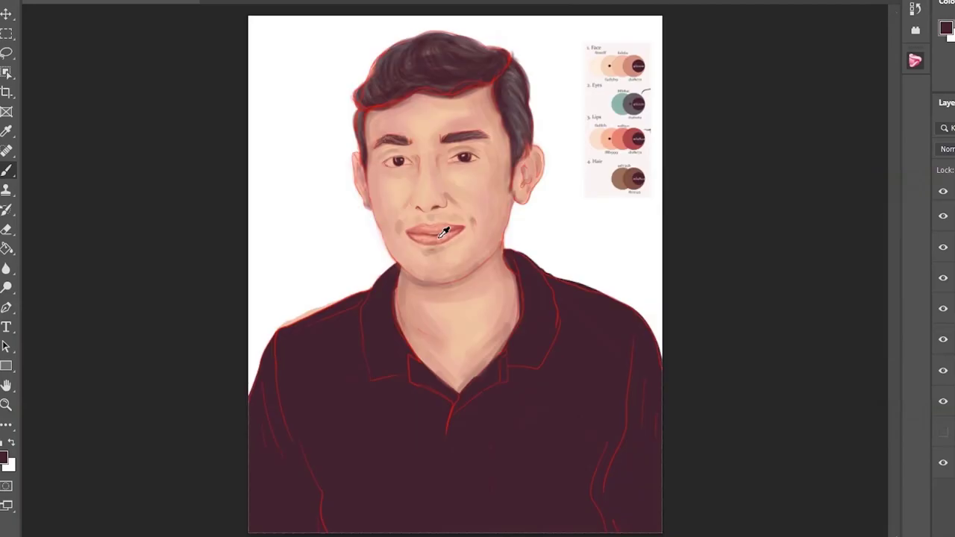
key(ctrl+minus)
key(ctrl+plus)
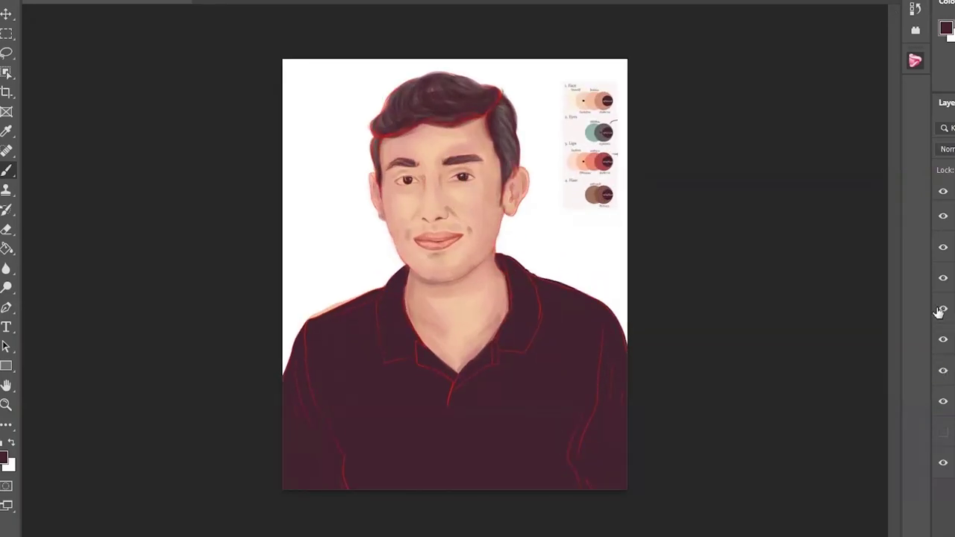
- Pick a green and paint bokeh circles in the background
click(7, 463)
click(682, 60)
click(299, 197)
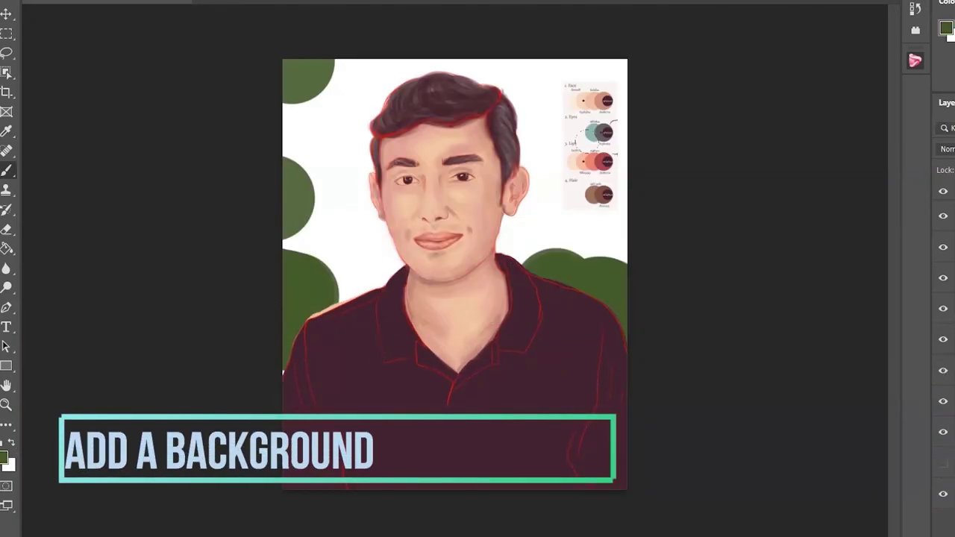
click(574, 269)
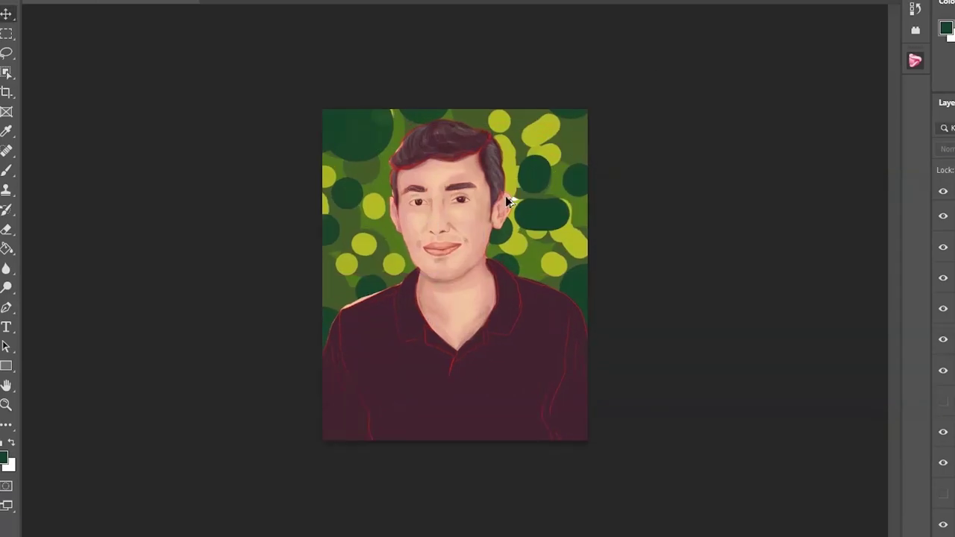
- Soften the background with a 23.5-pixel Gaussian Blur and adjust its hue and saturation
click(406, 179)
drag(672, 280, 696, 280)
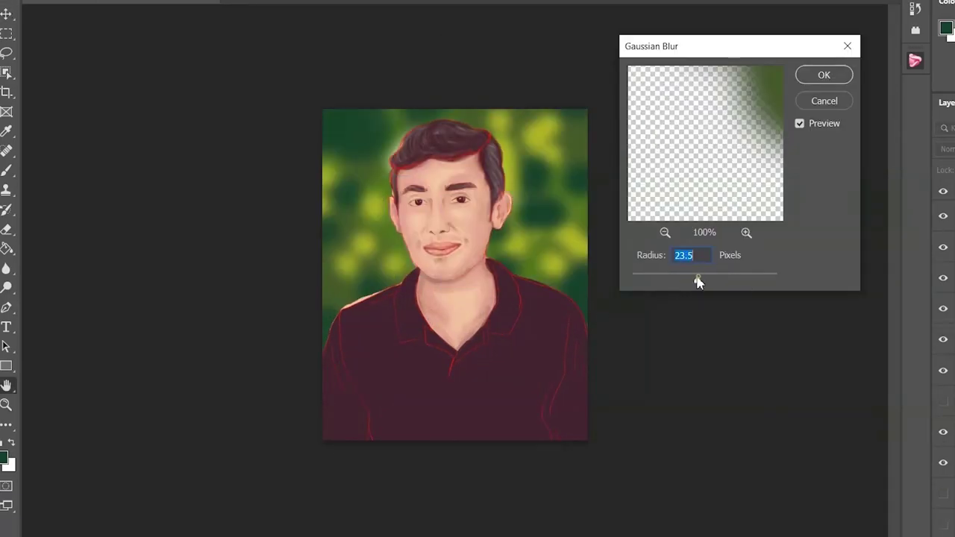
click(827, 75)
key(ctrl+u)
drag(682, 153, 704, 228)
click(871, 74)
- Start a lasso selection along the left shoulder edge
key(ctrl+0)
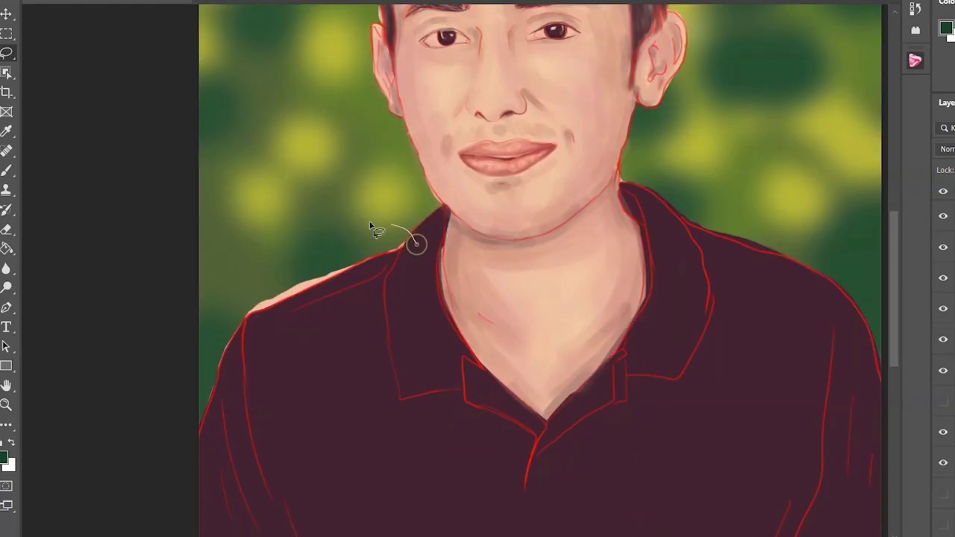
drag(416, 241, 396, 278)
scroll(396, 278, up, 5)
- Extend the lasso selection to cover the gap between the neck and left shoulder
drag(409, 160, 447, 261)
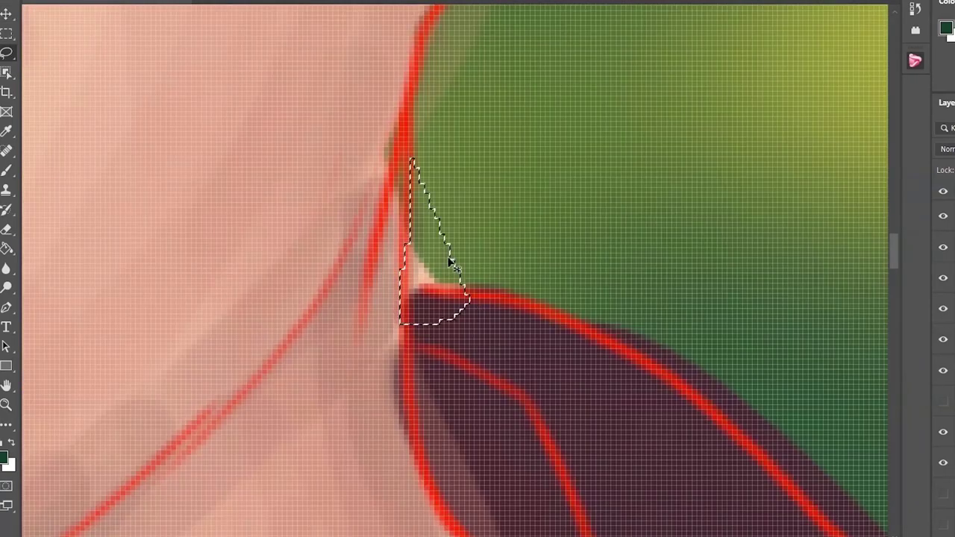
drag(418, 181, 473, 181)
scroll(473, 182, up, 3)
drag(478, 119, 480, 98)
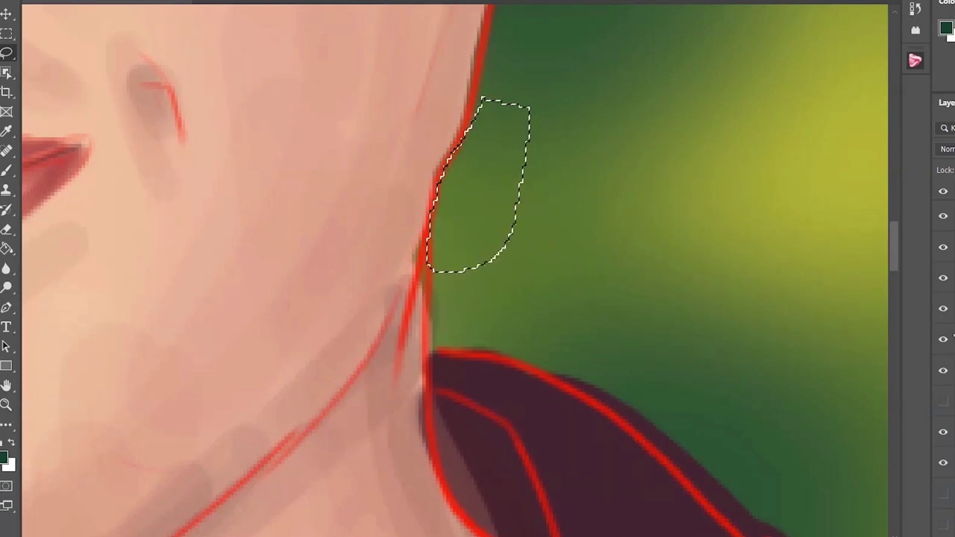
key(ctrl+0)
- Check the portrait with the red outlines hidden and set the layer's blend mode to Overlay
click(942, 194)
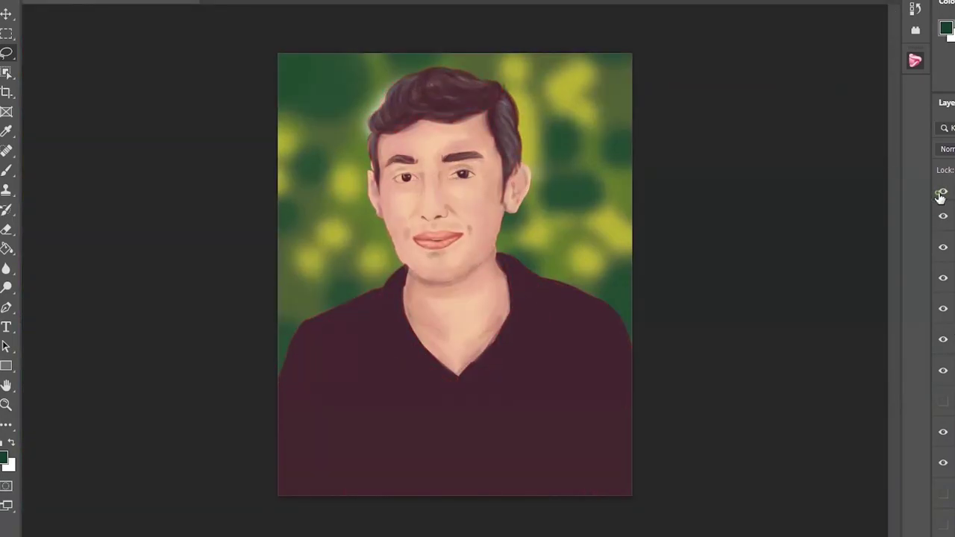
scroll(458, 213, up, 3)
scroll(612, 299, down, 2)
scroll(670, 251, down, 1)
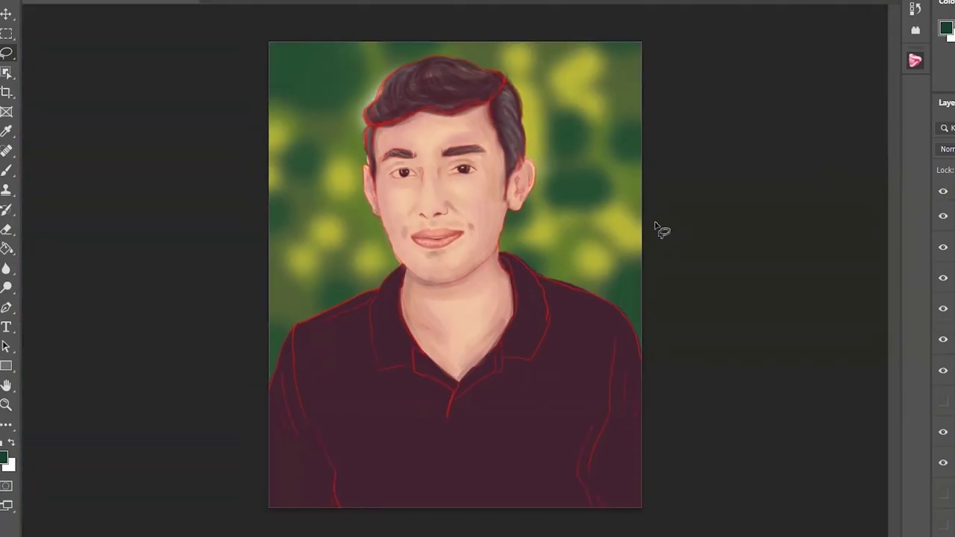
key(alt+shift+o)
scroll(460, 277, up, 1)
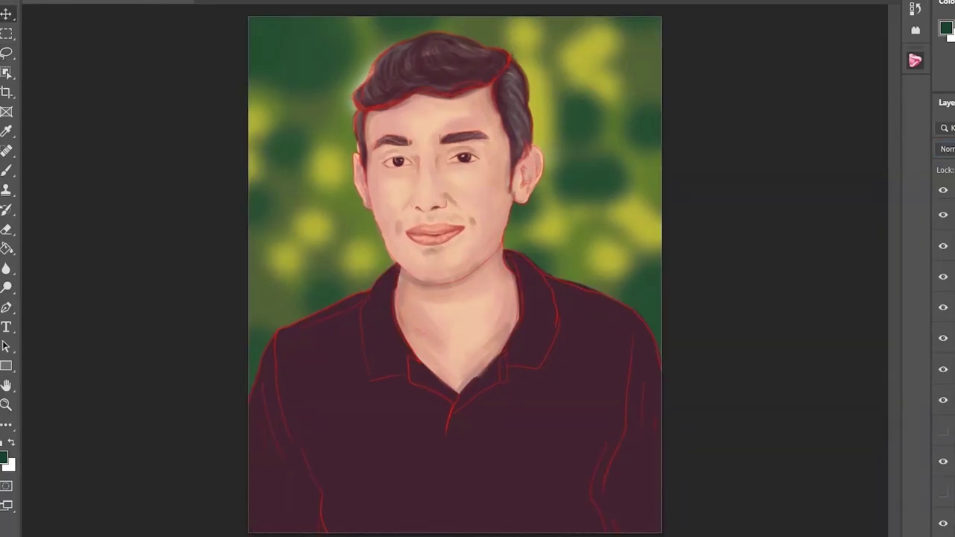
- Hide the face and neck shading, lip colour and another shading layer
click(944, 307)
click(943, 276)
click(944, 246)
key(p)
scroll(406, 347, up, 3)
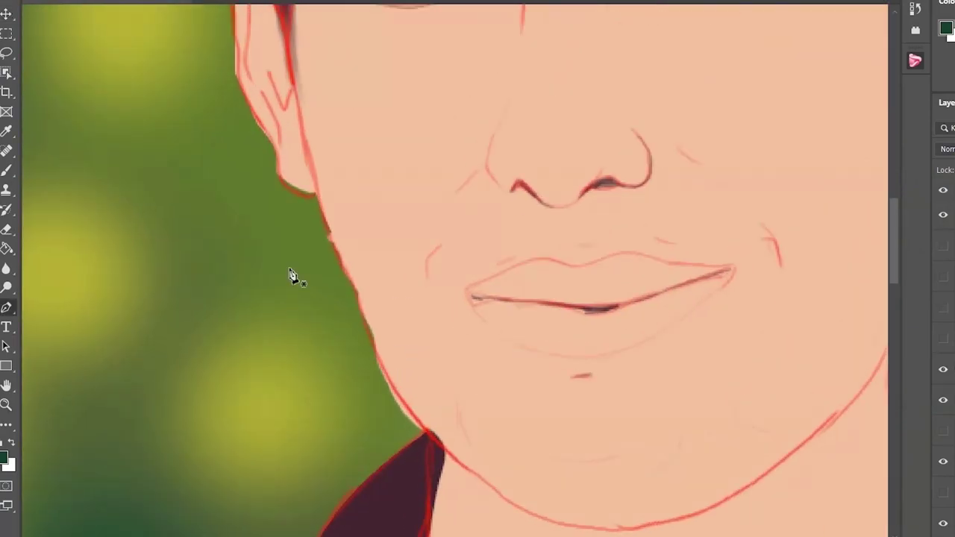
- Place anchors along the left jaw up to the ear, close the path and load it as a selection
scroll(334, 270, up, 2)
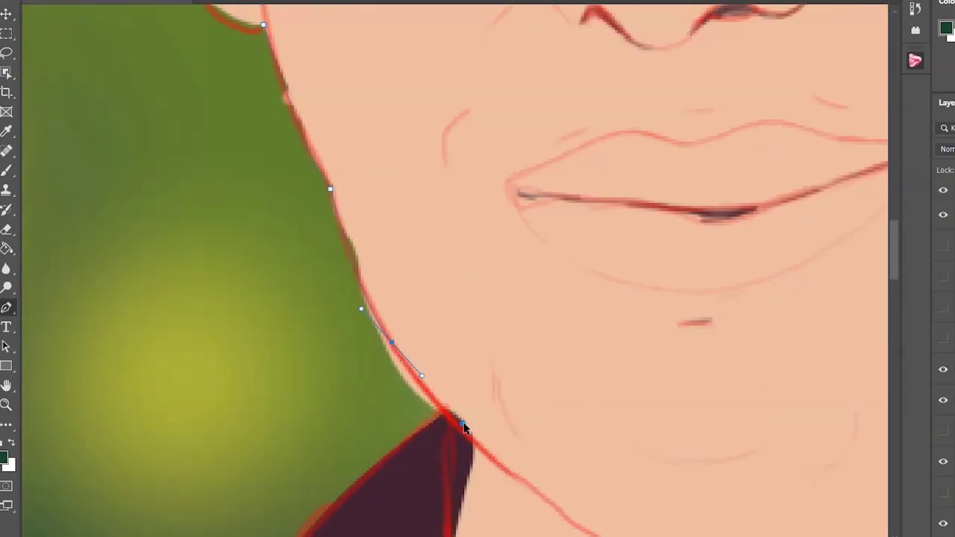
key(a)
scroll(486, 444, down, 1)
key(p)
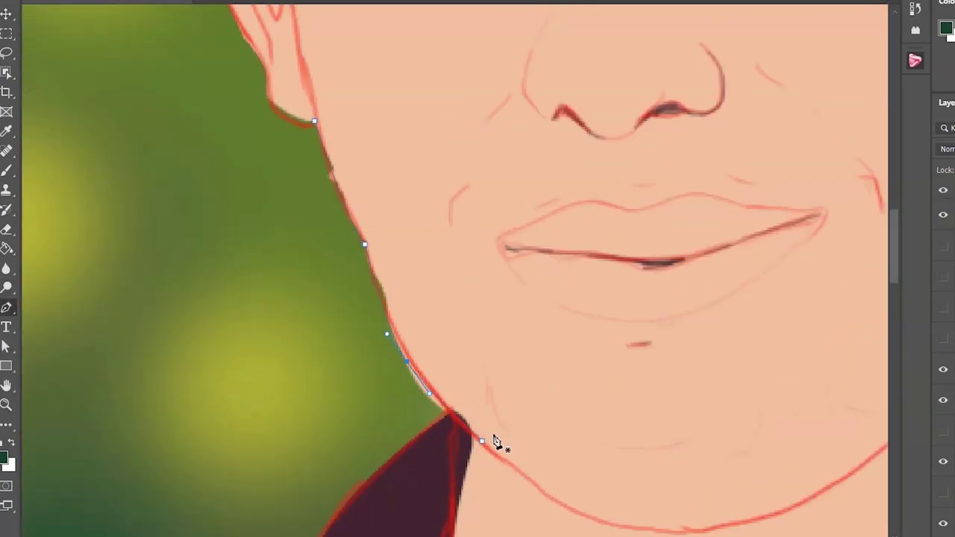
click(423, 251)
click(382, 167)
scroll(307, 96, up, 2)
click(241, 68)
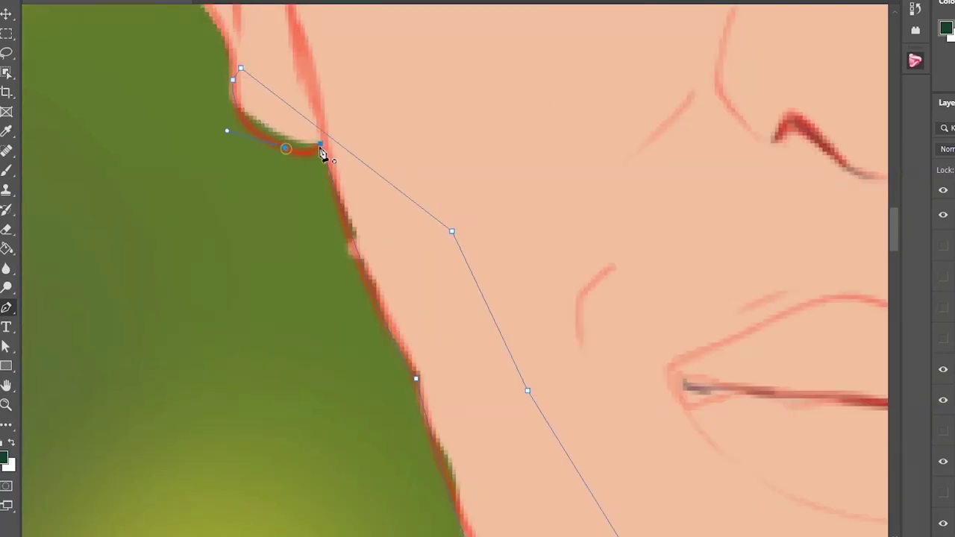
click(321, 147)
key(ctrl+0)
key(ctrl+Return)
- Dismiss the Image Size dialog and fit the whole portrait in view
key(ctrl+alt+i)
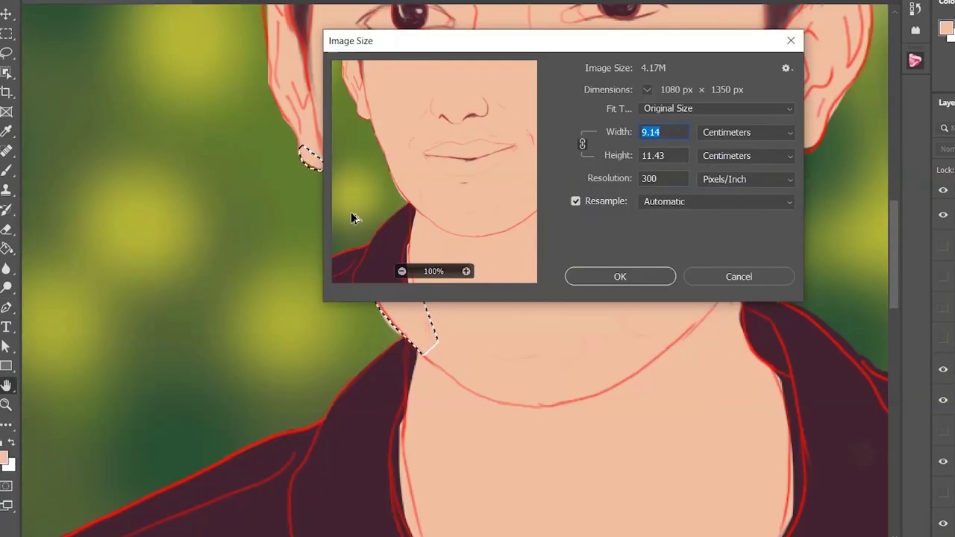
key(Escape)
key(ctrl+0)
key(g)
scroll(273, 267, up, 3)
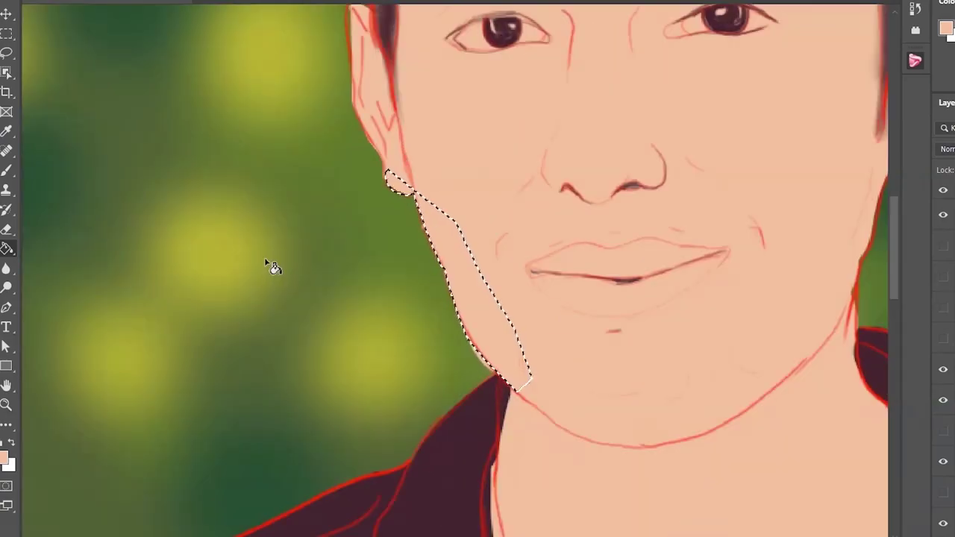
- Darken the red outlines toward maroon by lowering Lightness in Hue/Saturation
key(e)
key(ctrl+0)
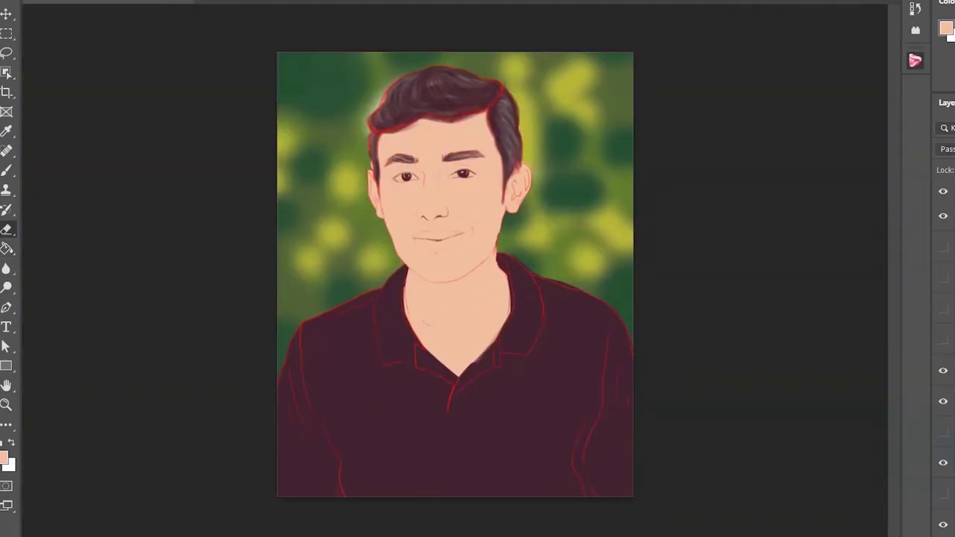
key(ctrl+u)
drag(698, 226, 644, 228)
drag(679, 193, 698, 193)
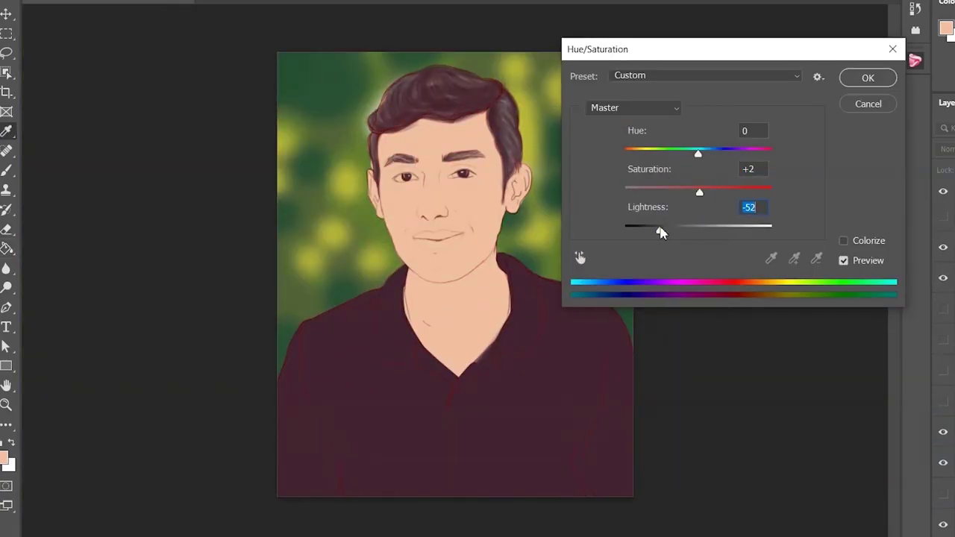
click(868, 77)
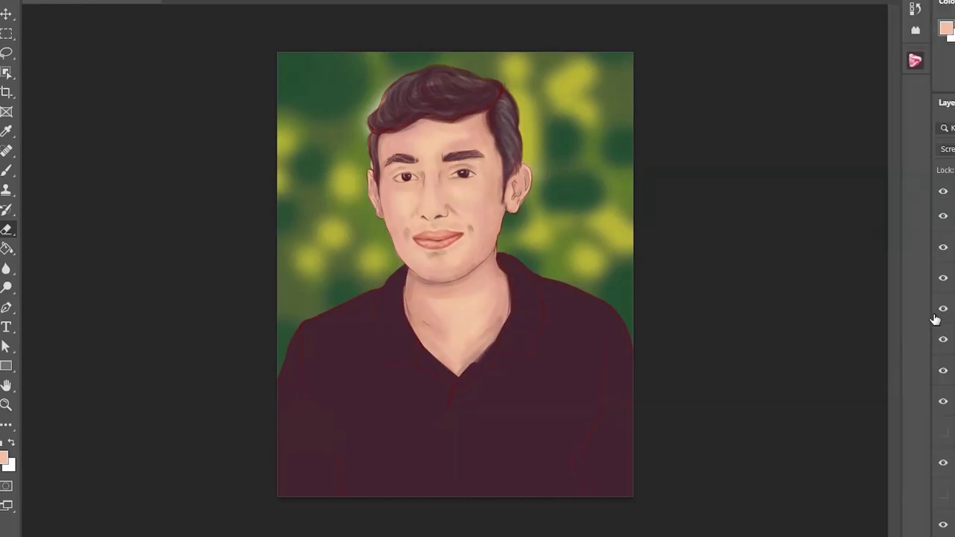
key(ctrl+plus)
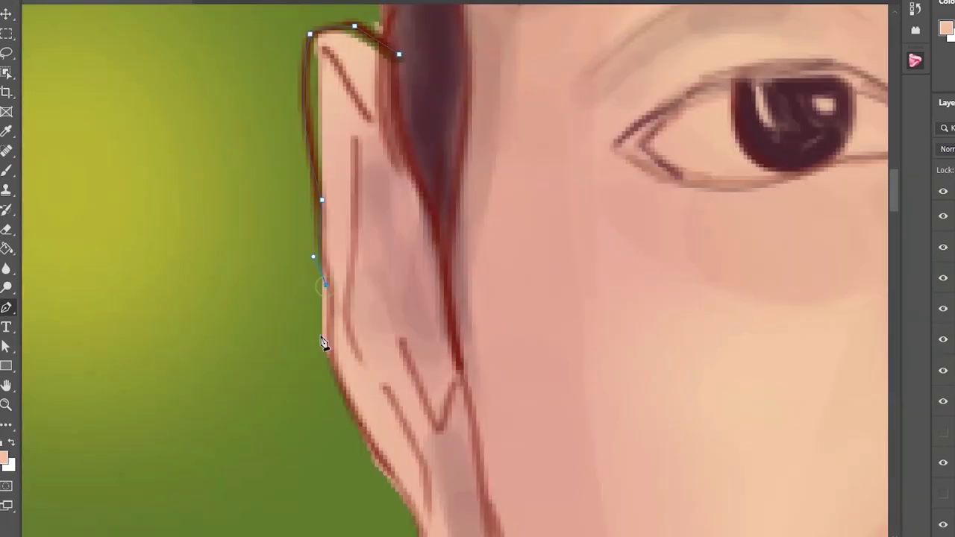
drag(328, 250, 353, 276)
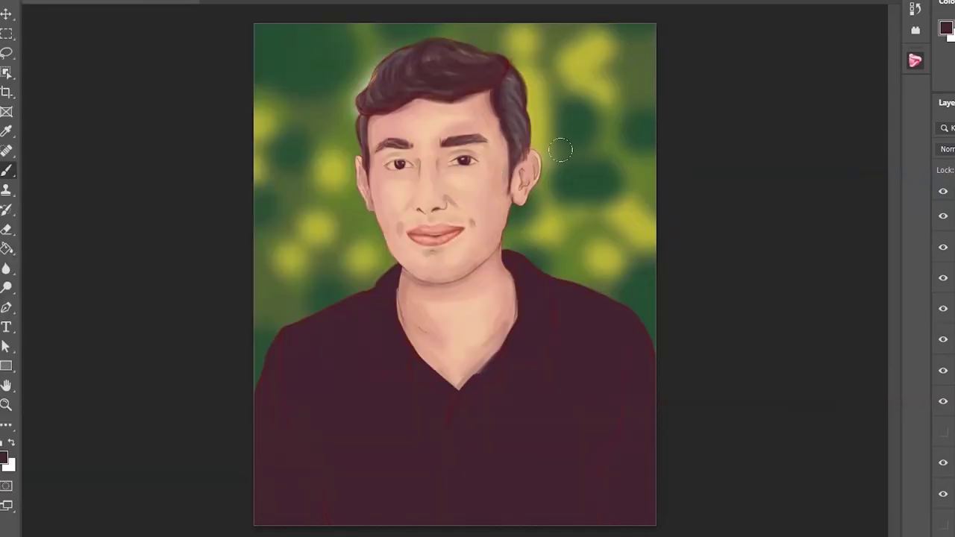
- Paint a yellow-orange glow behind the head on a layer set to Screen
click(561, 67)
click(712, 59)
key(b)
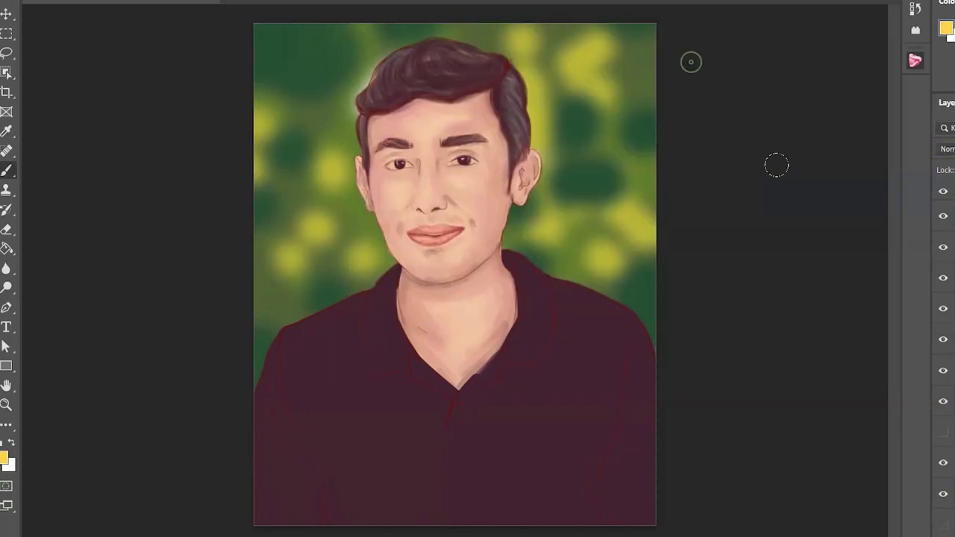
click(945, 276)
- Move the yellow glow left and down behind the head
key(v)
drag(704, 196, 488, 283)
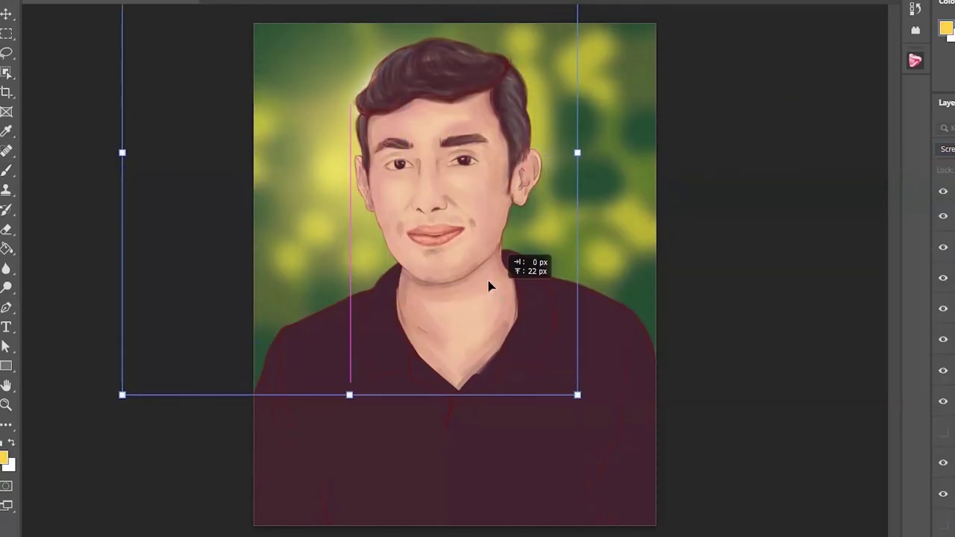
key(ctrl+minus)
drag(586, 225, 522, 266)
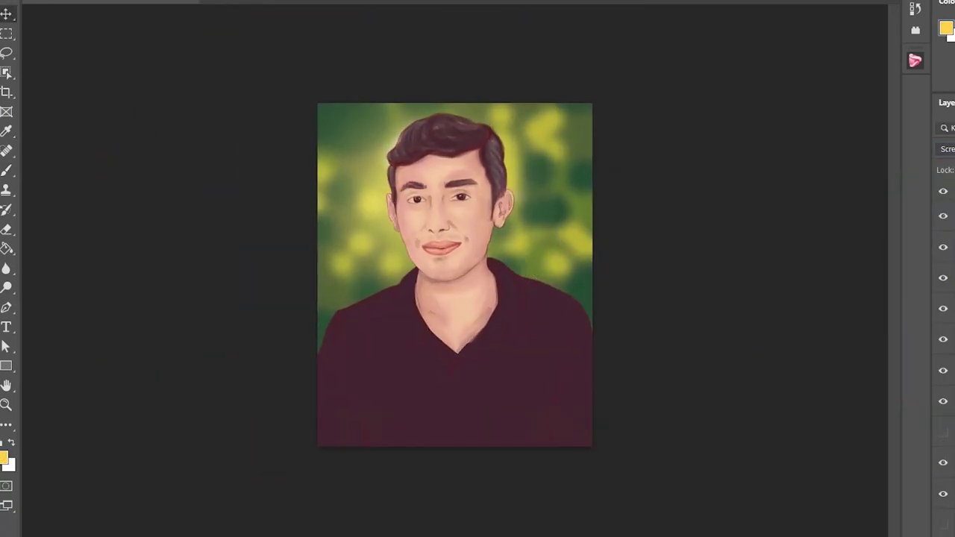
key(ctrl+j)
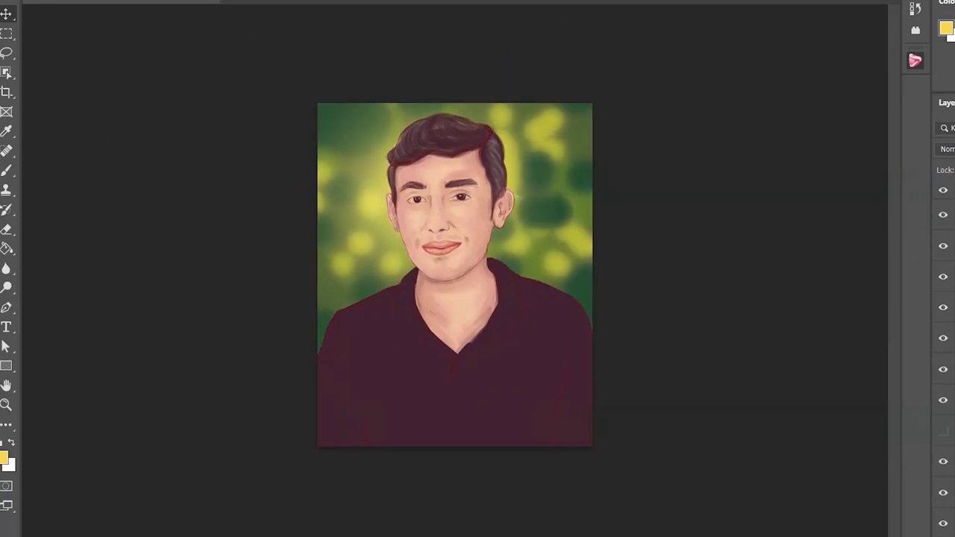
- Briefly show and re-hide a hidden layer to check its content
scroll(565, 183, up, 5)
scroll(634, 213, down, 2)
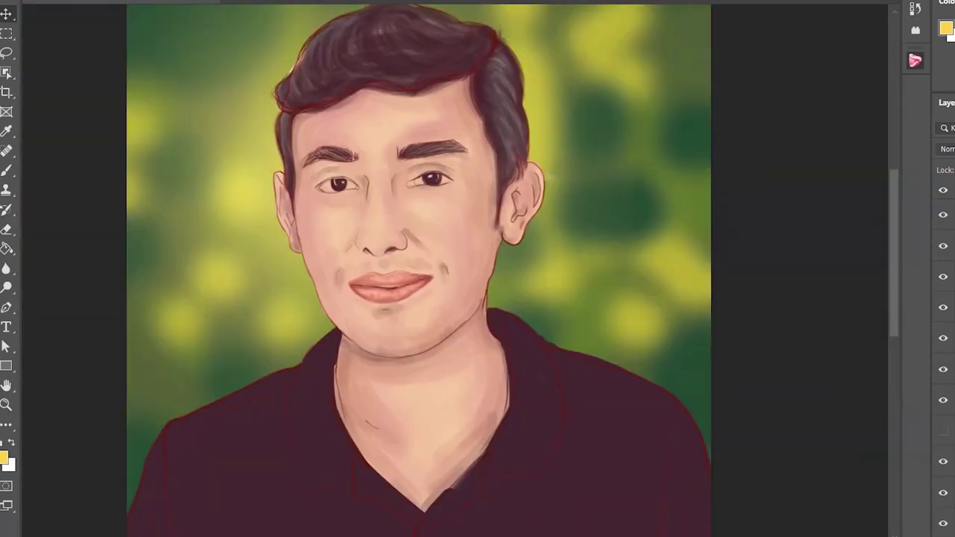
click(944, 309)
click(944, 309)
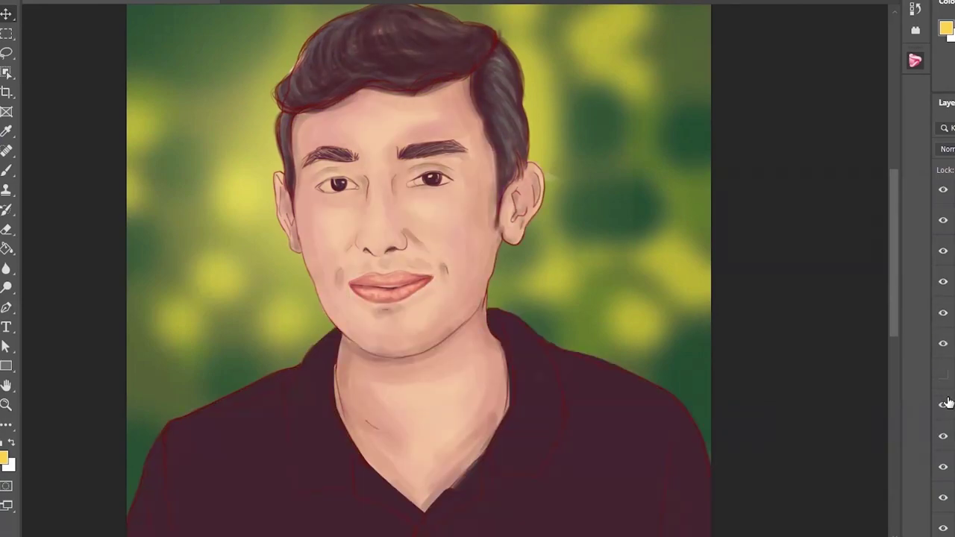
scroll(587, 202, down, 1)
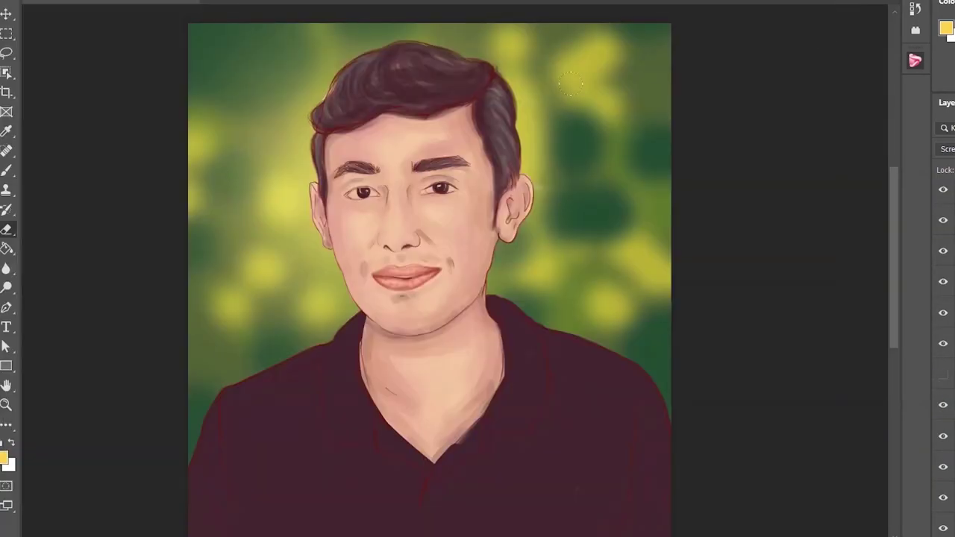
scroll(672, 179, down, 3)
- Sample the maroon shirt colour and hide the sketch lines layer
scroll(682, 56, up, 1)
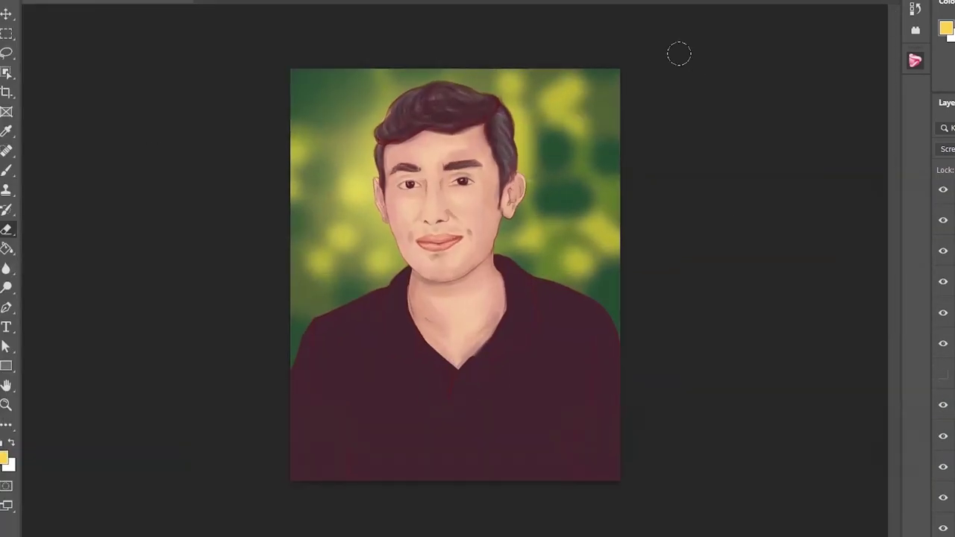
scroll(543, 326, up, 3)
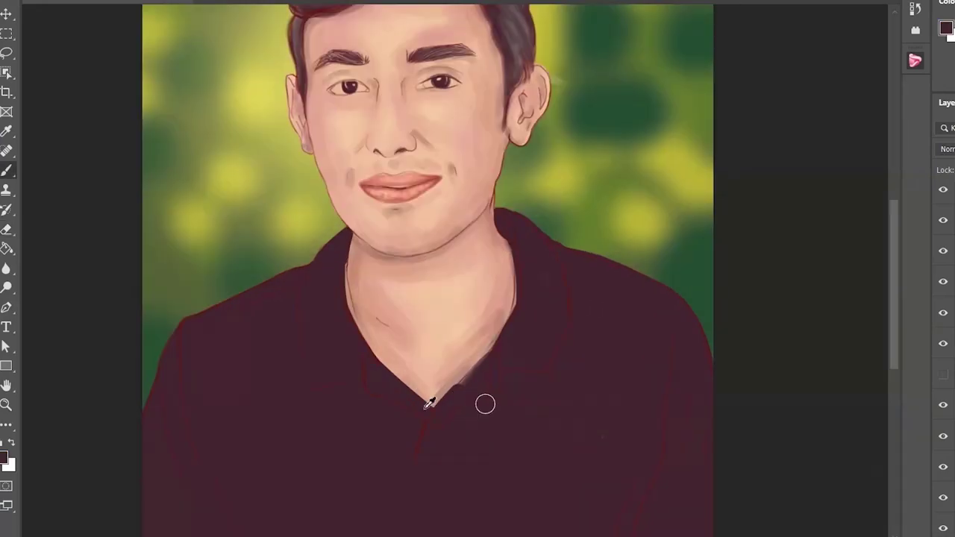
scroll(485, 403, up, 5)
right_click(486, 353)
alt+click(455, 380)
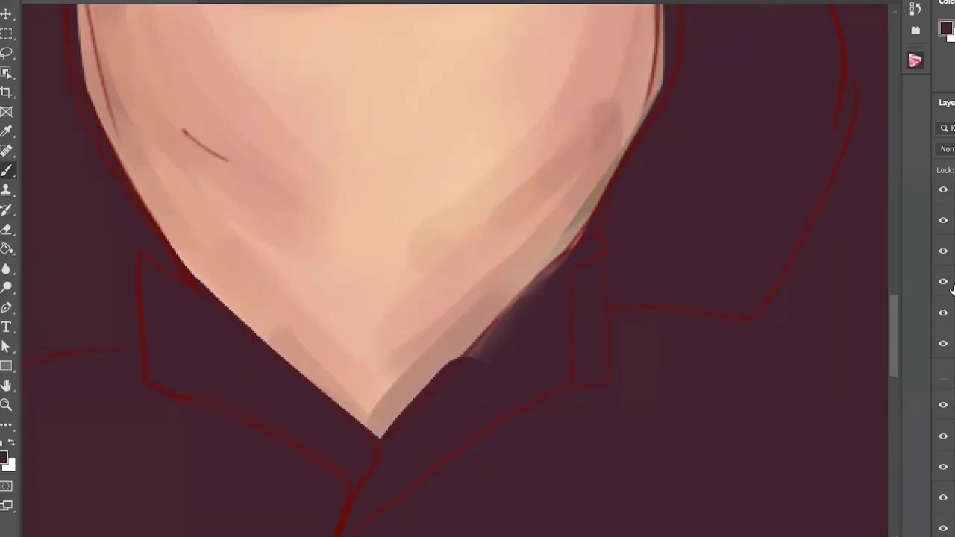
click(943, 345)
scroll(565, 366, down, 3)
scroll(831, 386, down, 2)
- Look through the brush presets and layer options, then zoom out to the whole portrait
right_click(524, 330)
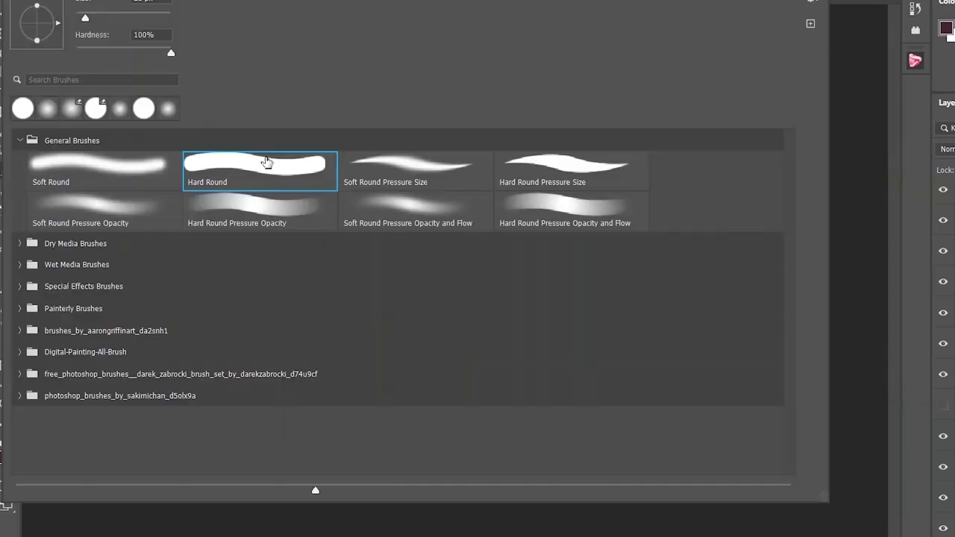
key(Escape)
scroll(563, 341, up, 1)
right_click(947, 224)
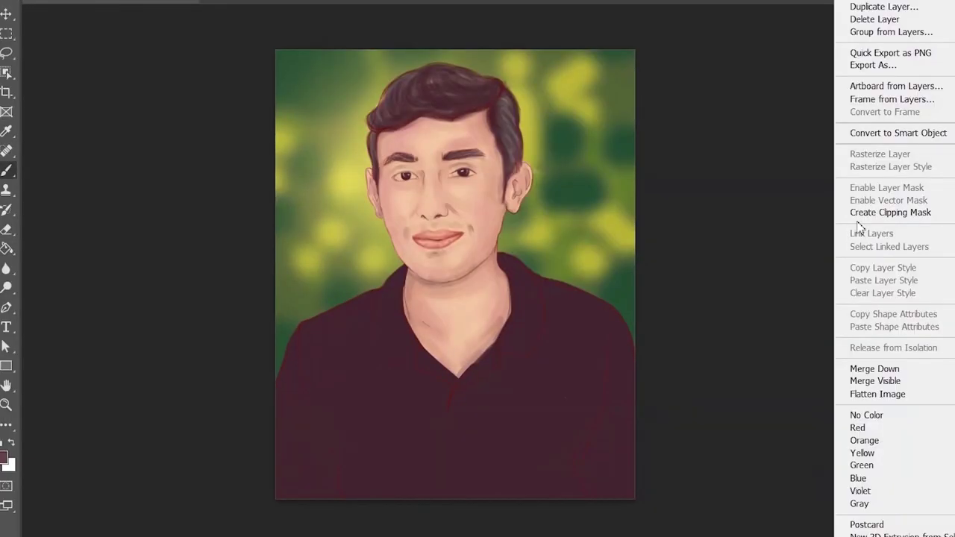
key(Escape)
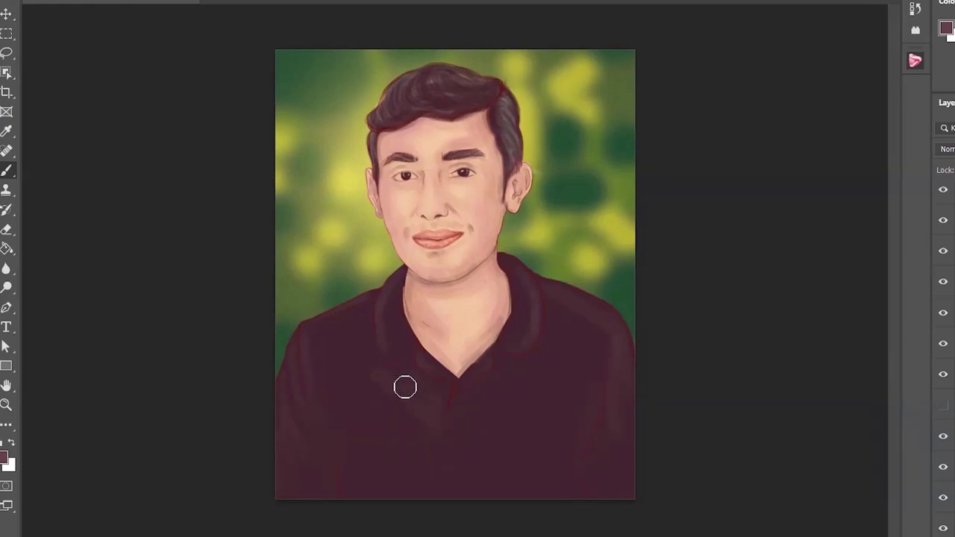
right_click(333, 297)
key(Escape)
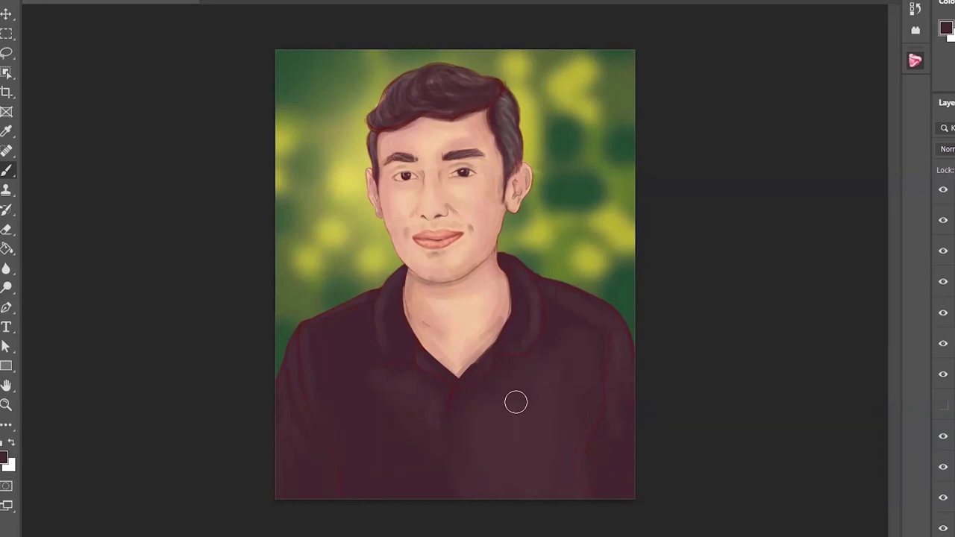
key(ctrl+minus)
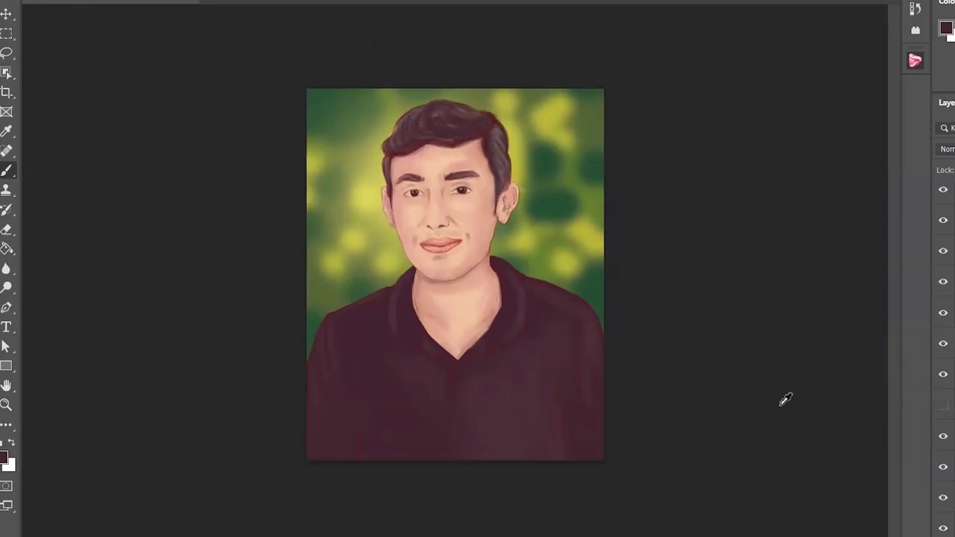
- Set the foreground colour to the darker maroon #26151c for shirt shadows
right_click(948, 465)
click(946, 28)
click(456, 229)
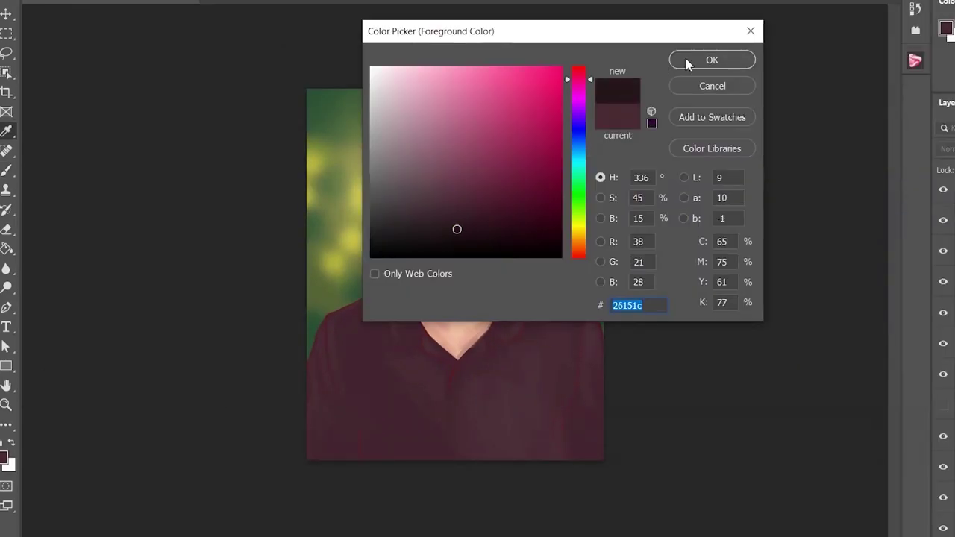
click(682, 59)
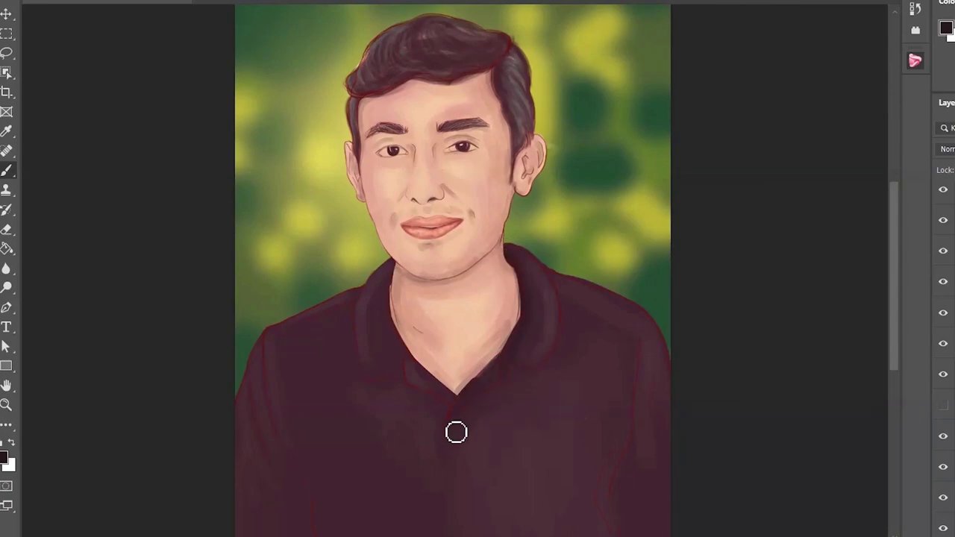
scroll(644, 467, down, 3)
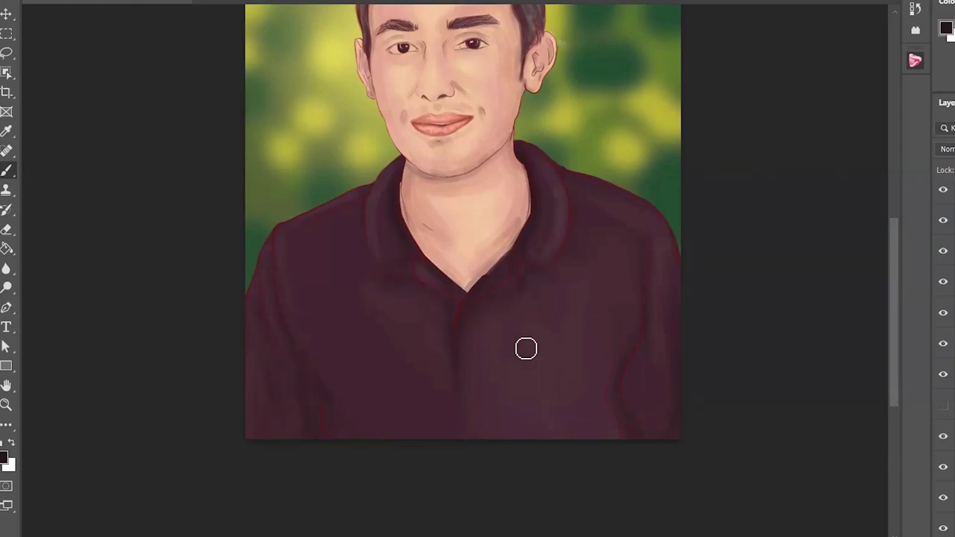
- Cycle the layer blend mode through Soft Light to Hard Light to warm the skin
key(ctrl+minus)
key(ctrl+minus)
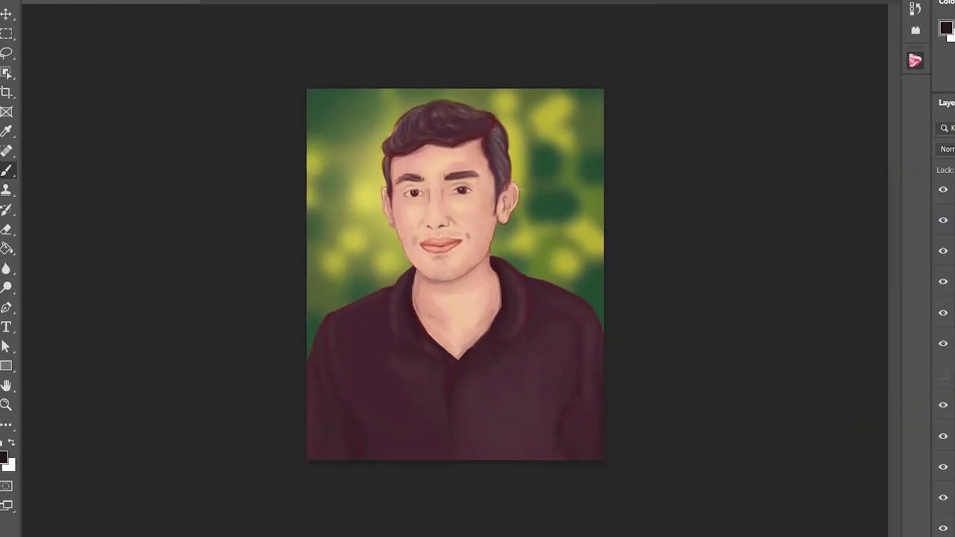
key(alt+shift+f)
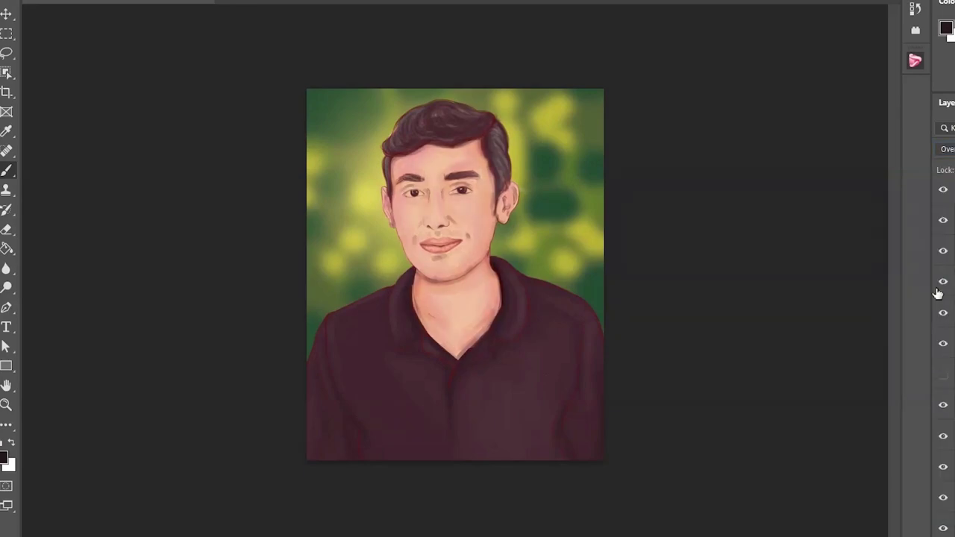
key(alt+shift+f)
key(alt+shift+h)
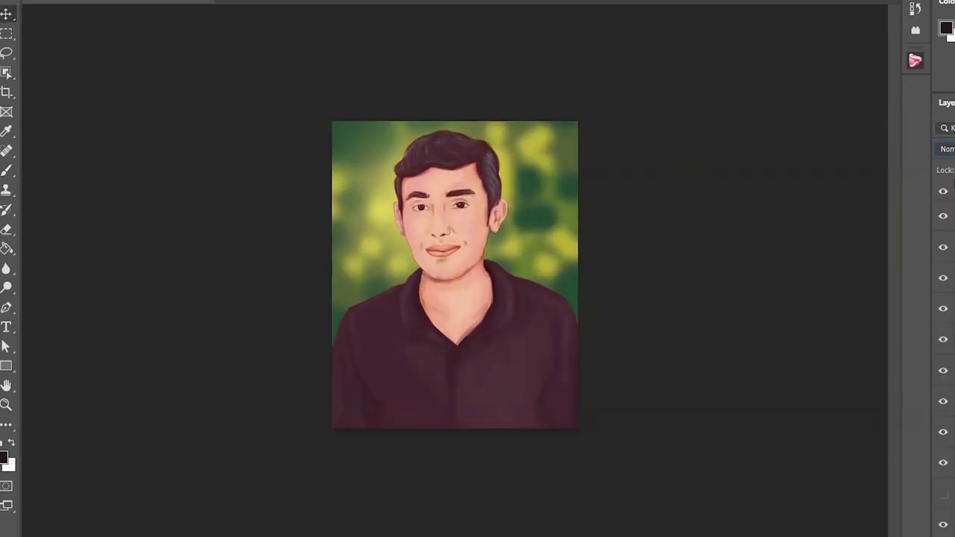
- Apply a slight Hue/Saturation tweak, then set up a soft brush painting in white
key(ctrl+u)
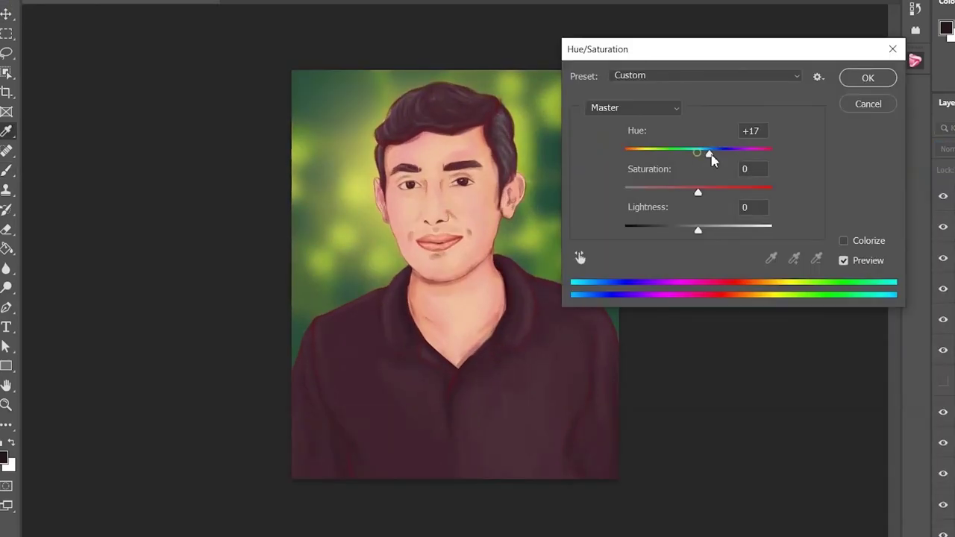
key(Return)
key(ctrl+plus)
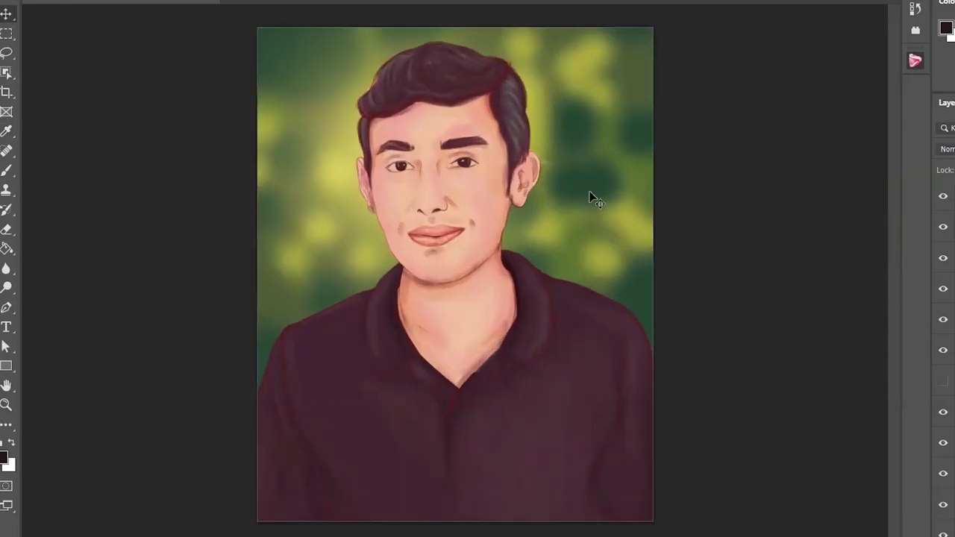
key(b)
right_click(297, 283)
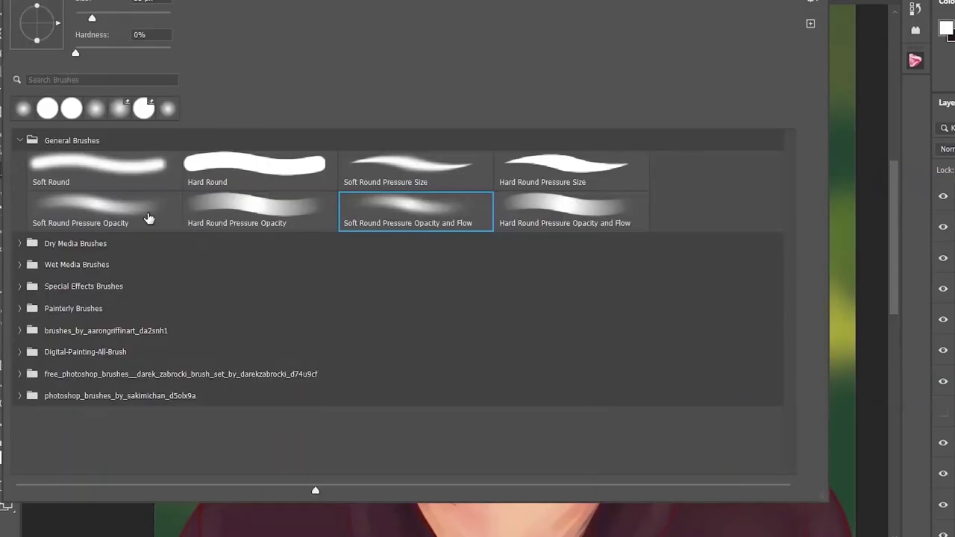
key(x)
key(ctrl+plus)
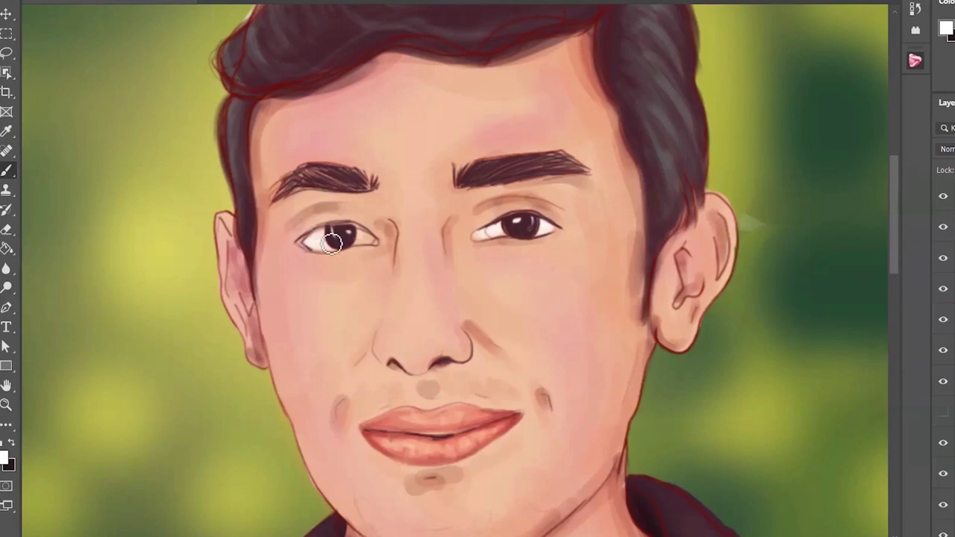
- Review the face highlights, checking brush presets and zooming out to the full portrait
scroll(333, 242, down, 3)
scroll(395, 214, down, 3)
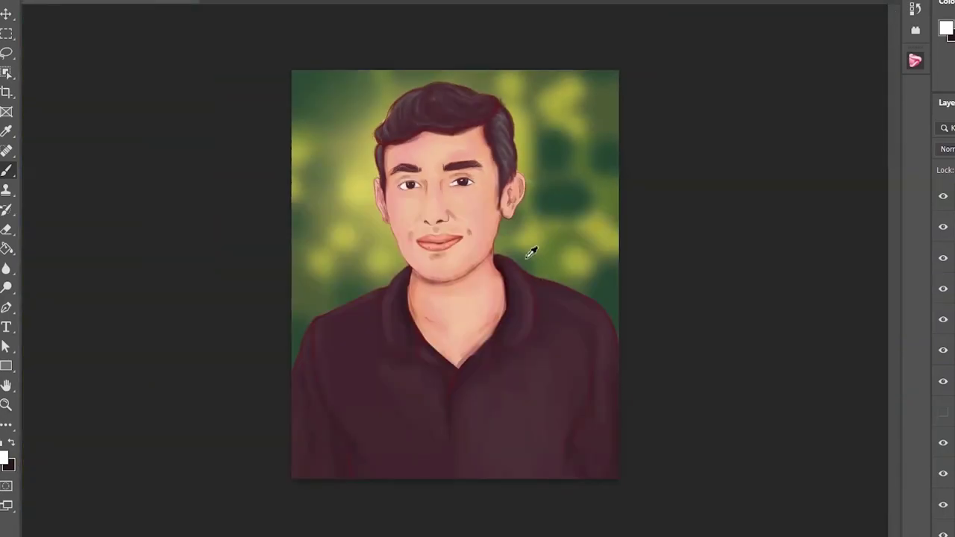
scroll(531, 252, down, 1)
right_click(554, 111)
key(Escape)
scroll(423, 221, up, 3)
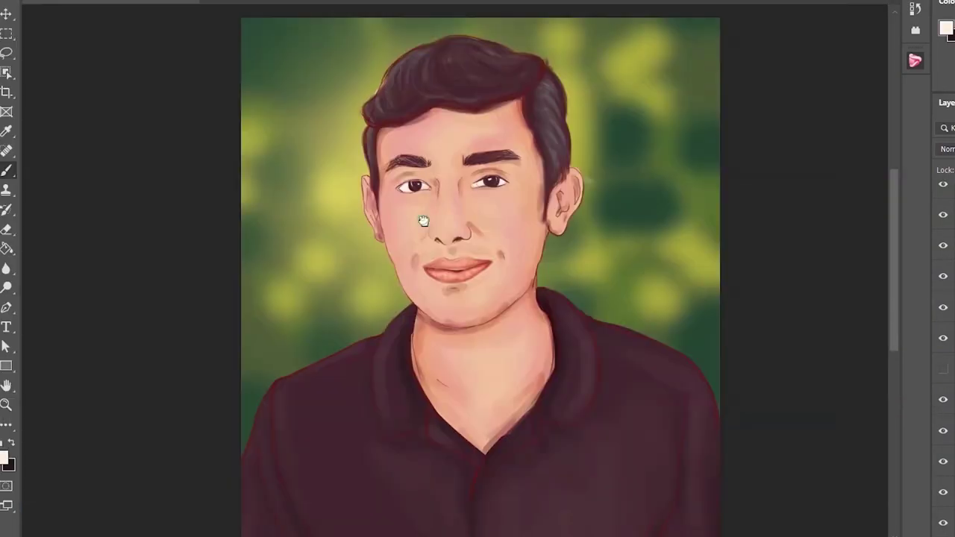
scroll(448, 199, up, 2)
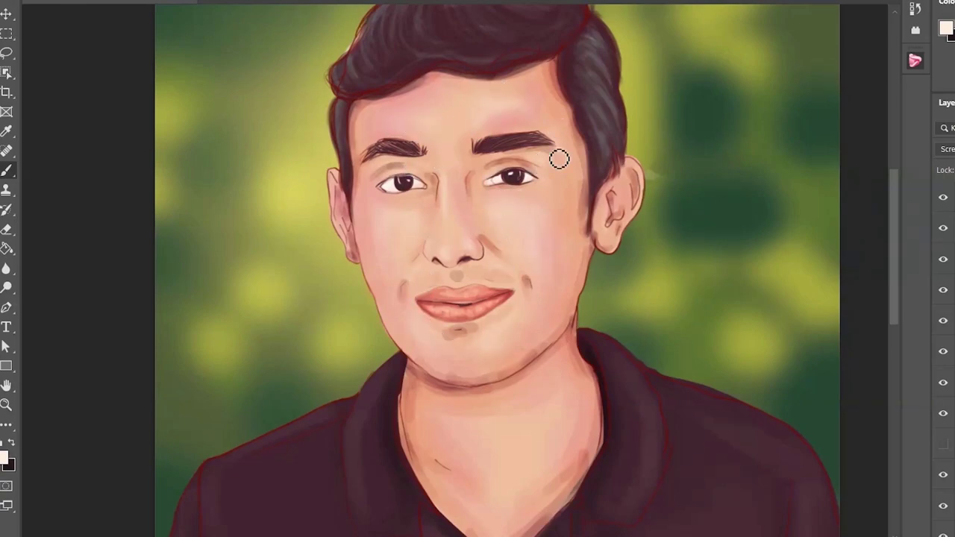
key(ctrl+minus)
key(ctrl+minus)
scroll(489, 224, up, 2)
scroll(496, 216, up, 2)
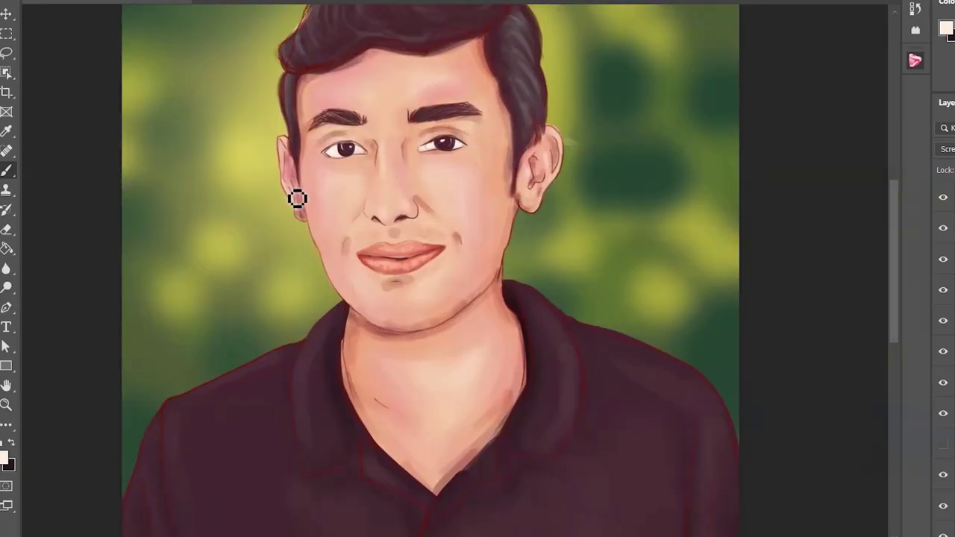
key(ctrl+minus)
key(ctrl+minus)
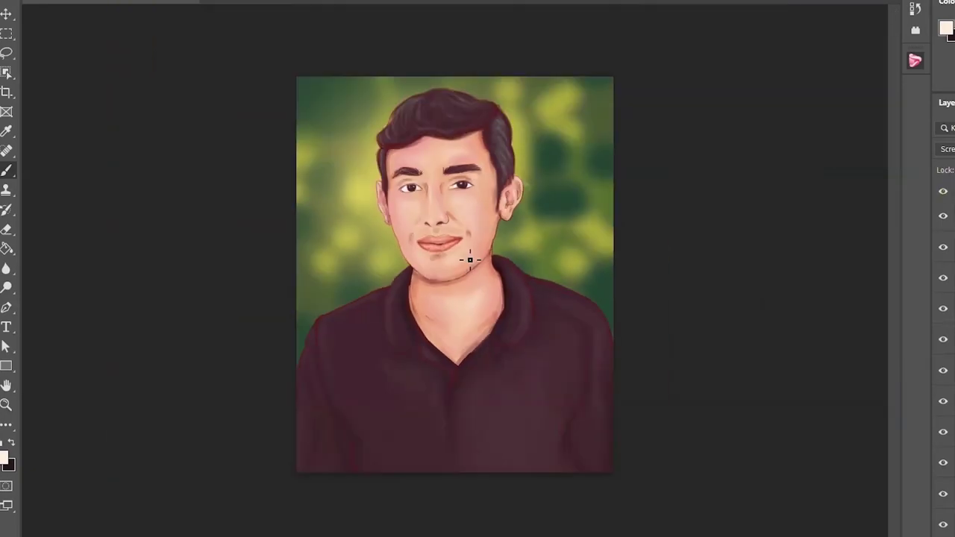
- Adjust the layer's lightness and reshade the left cheek and the shadow under the jaw
key(ctrl+u)
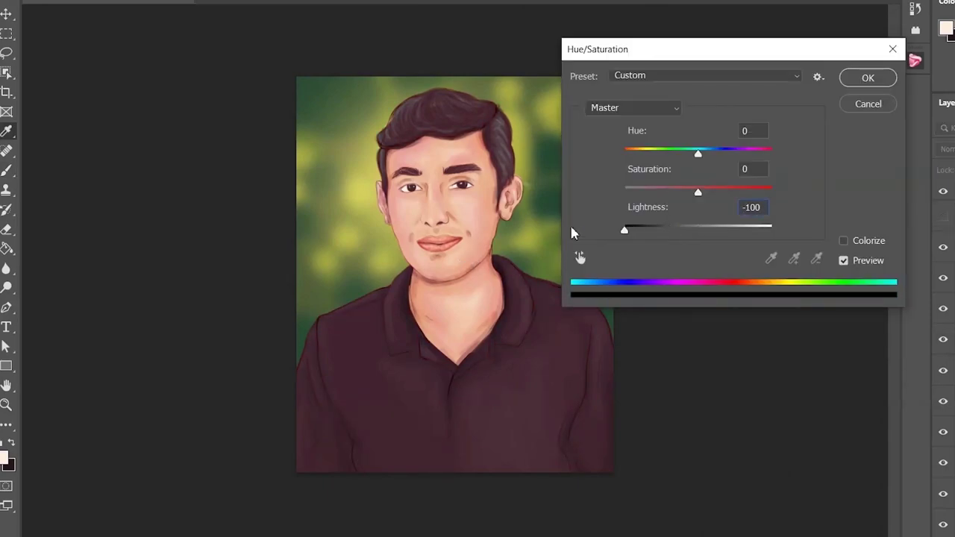
key(Return)
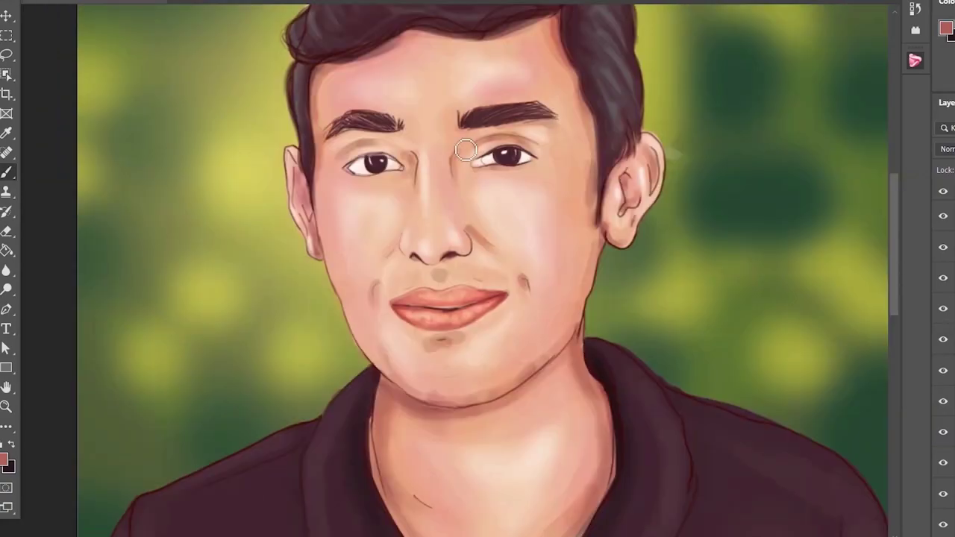
drag(330, 229, 346, 295)
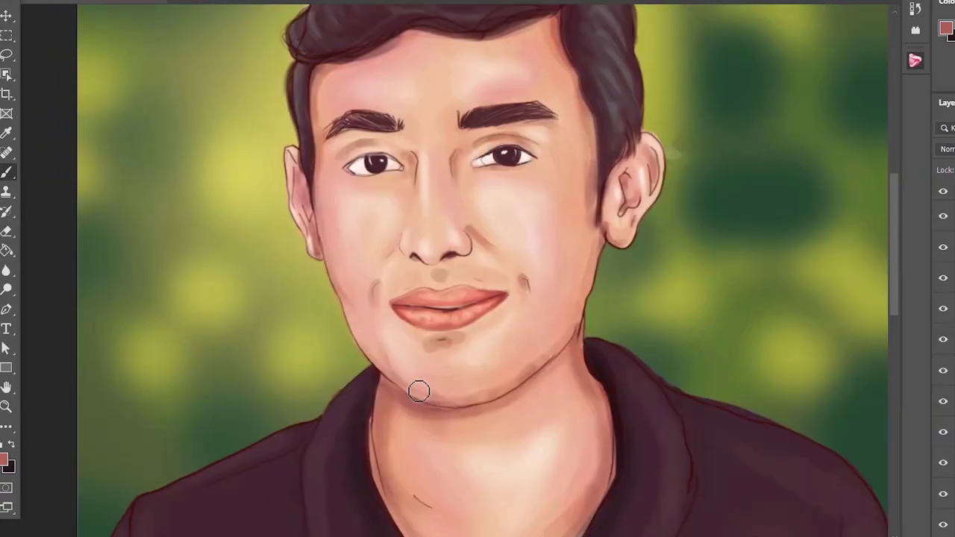
mouse_move(419, 391)
mouse_down()
mouse_move(437, 395)
mouse_move(450, 363)
mouse_move(575, 335)
mouse_move(482, 395)
mouse_up()
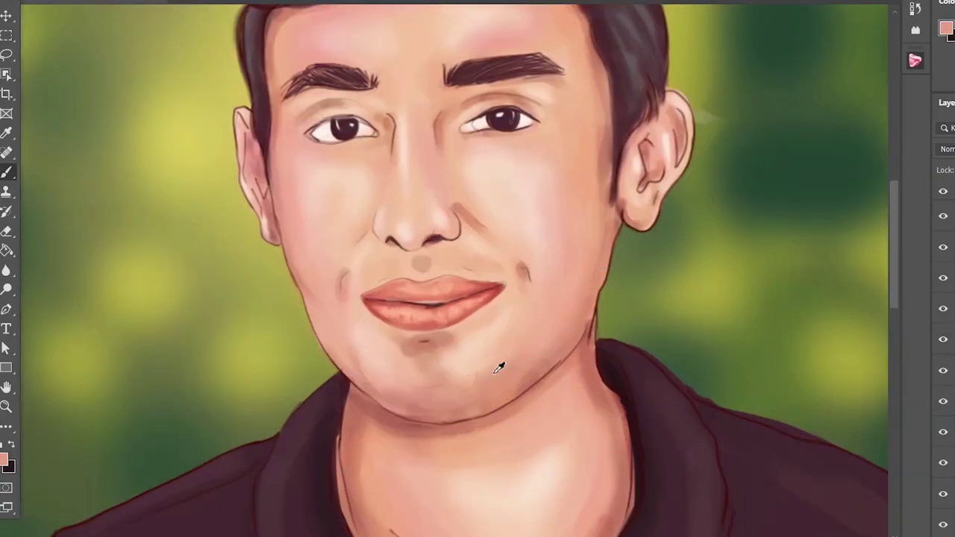
- Paint faint moustache stubble above the upper lip, extending over its left side
key(ctrl+0)
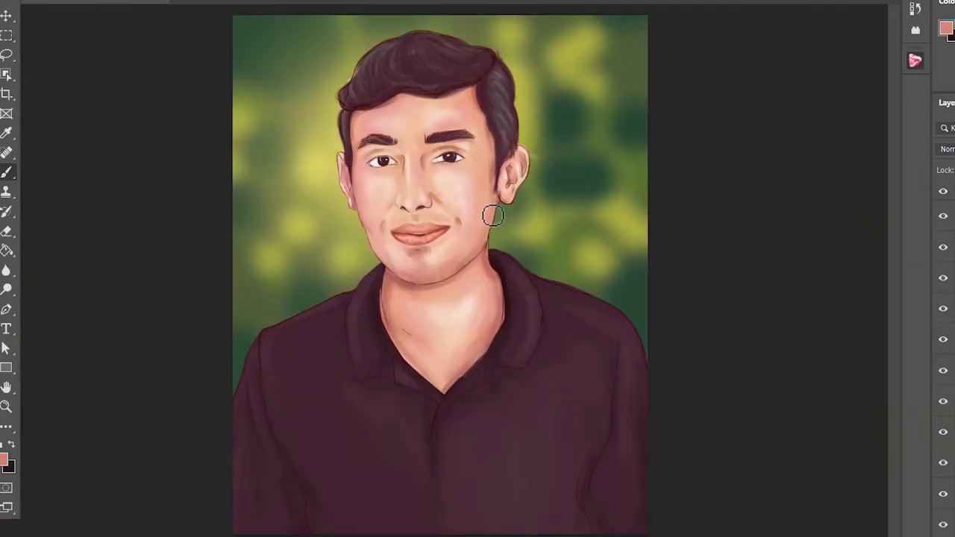
scroll(345, 202, up, 3)
scroll(346, 202, up, 3)
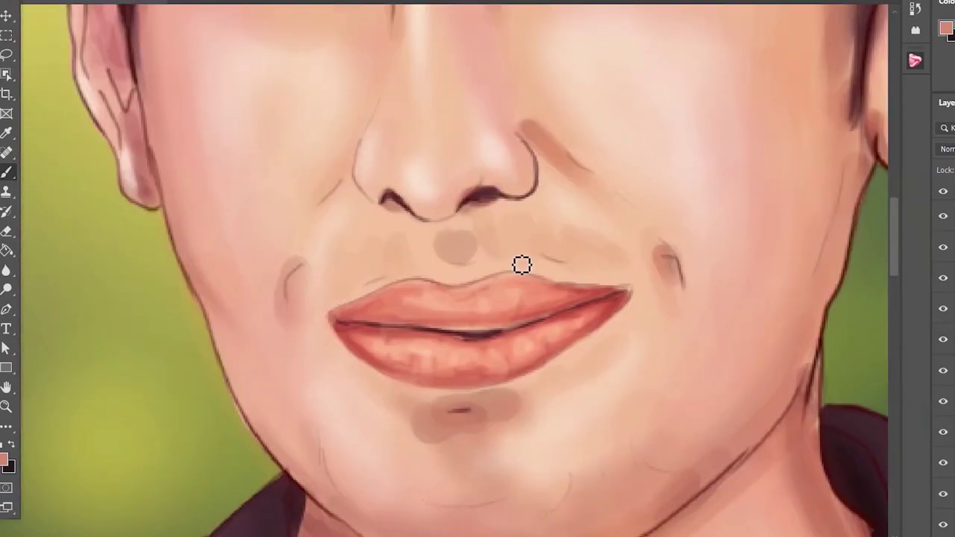
drag(560, 233, 677, 300)
drag(428, 251, 323, 306)
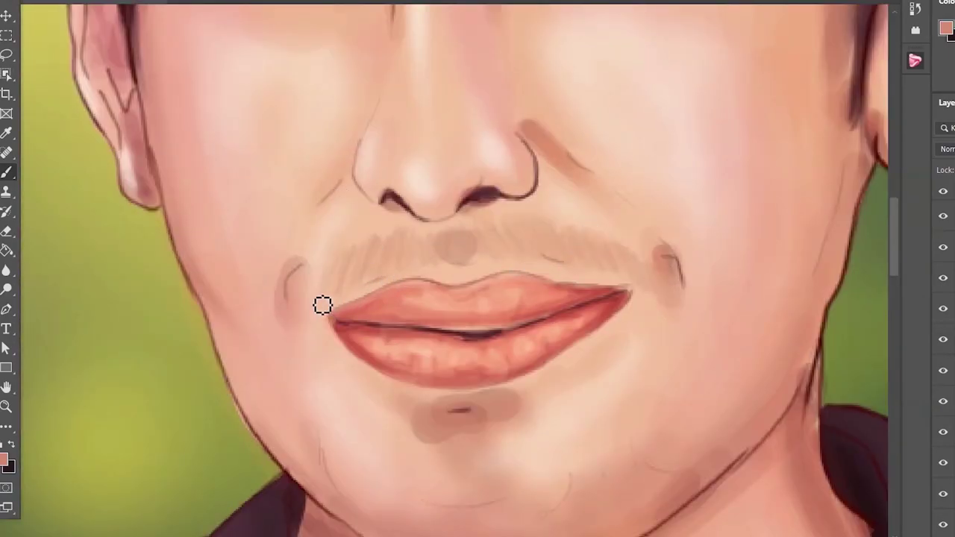
scroll(418, 139, down, 5)
scroll(447, 328, up, 3)
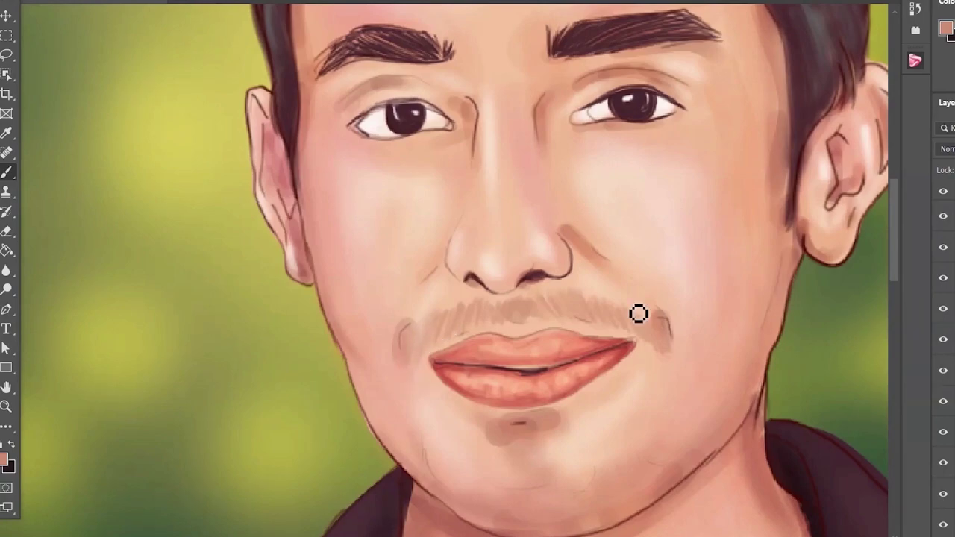
scroll(419, 401, down, 3)
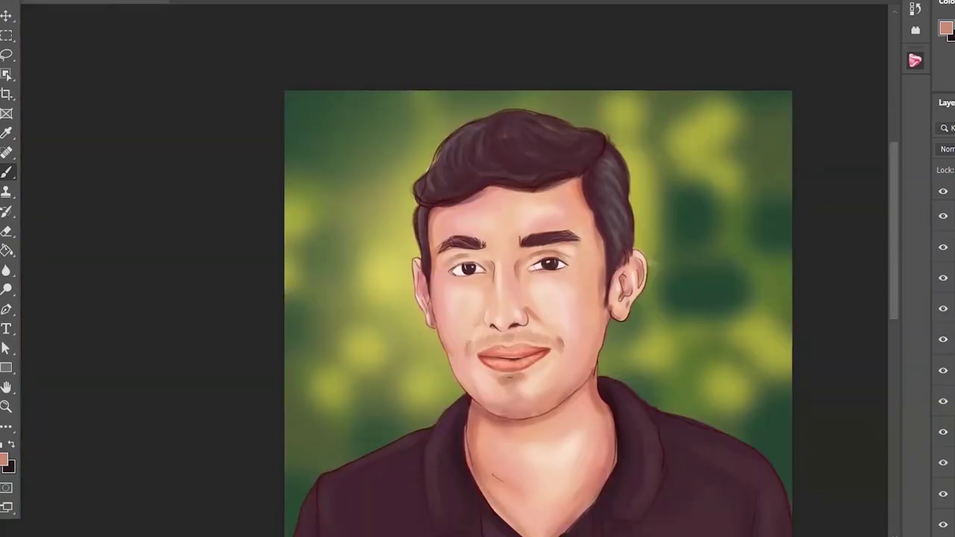
scroll(467, 399, up, 3)
scroll(599, 391, down, 3)
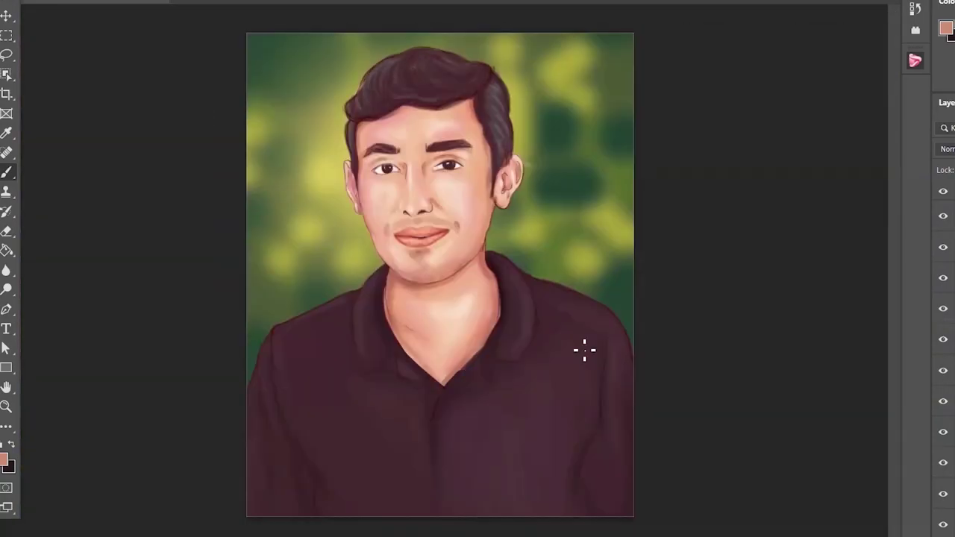
- Add a grouped Screen glow layer and paint yellow-orange light along the hair edge
key(shift+alt+s)
key(ctrl+g)
click(4, 460)
click(508, 42)
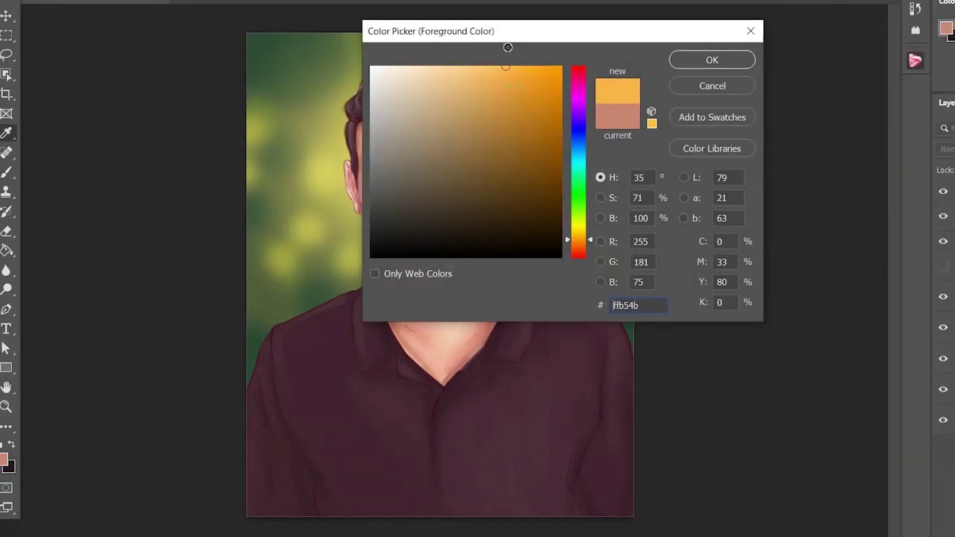
click(712, 58)
drag(384, 124, 238, 369)
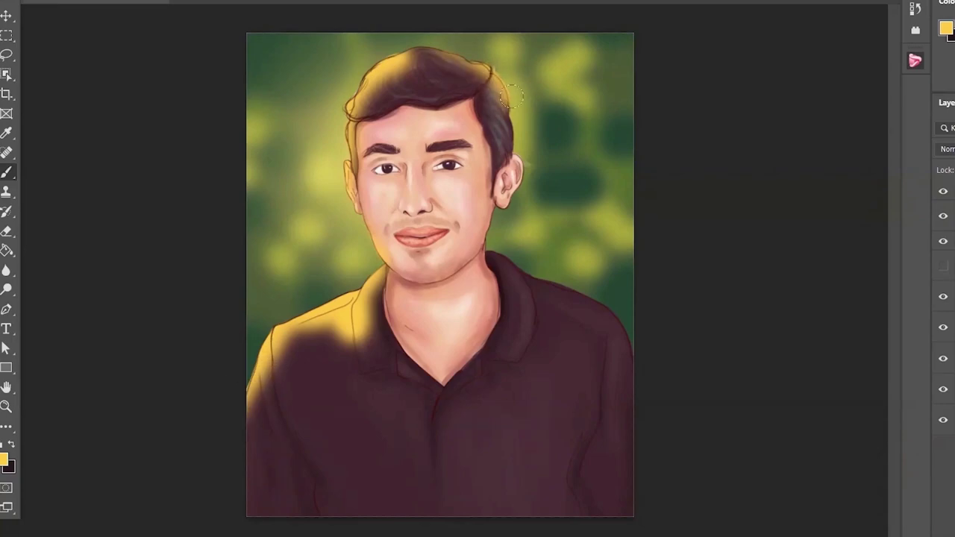
- Paint magenta-pink light on the hair, ear and right shoulder, keeping Screen blending
click(4, 460)
mouse_move(579, 234)
mouse_down()
mouse_move(578, 80)
mouse_move(481, 246)
mouse_move(545, 358)
mouse_up()
click(712, 60)
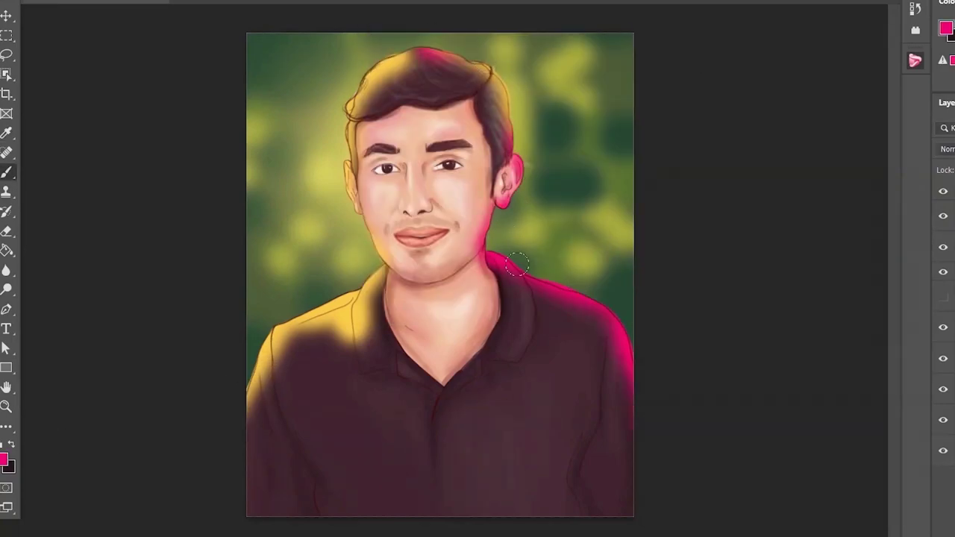
click(946, 148)
click(944, 340)
click(946, 149)
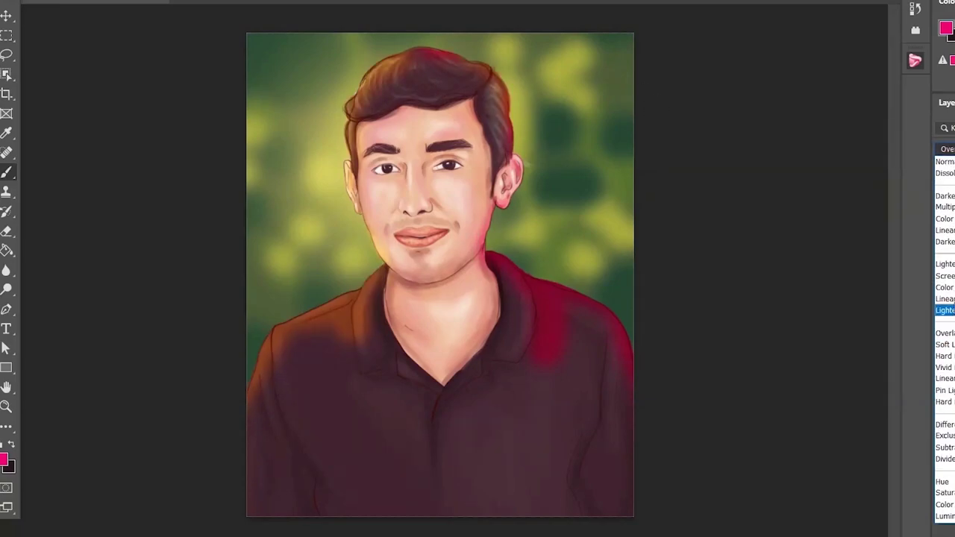
click(953, 355)
click(946, 149)
click(950, 278)
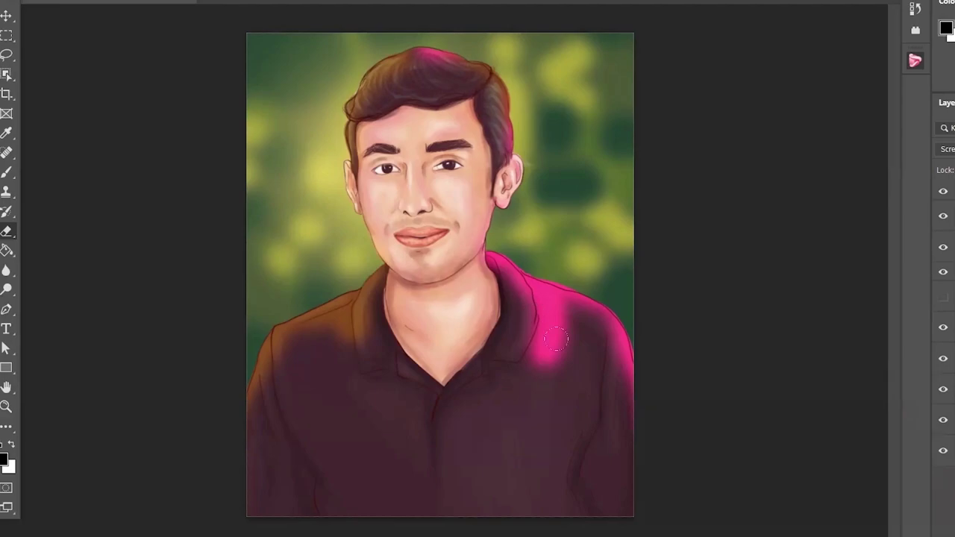
- Erase excess glow from the right shoulder, hair and left shoulder with a soft brush
right_click(568, 307)
double_click(96, 213)
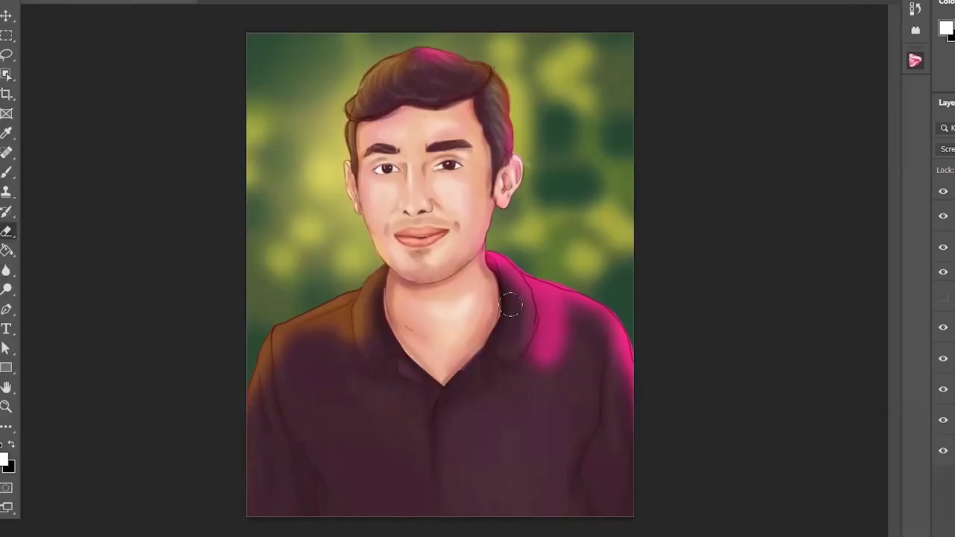
drag(537, 284, 598, 373)
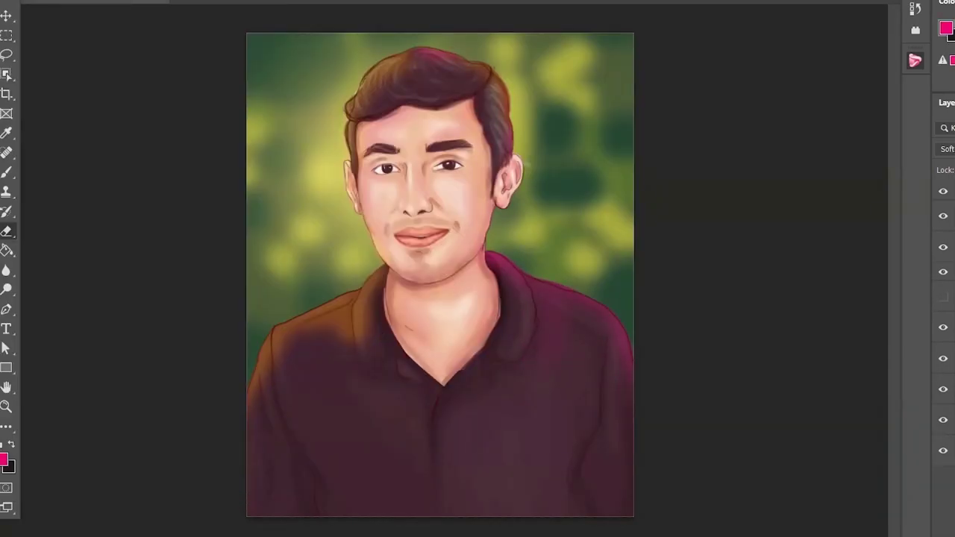
click(947, 149)
click(950, 278)
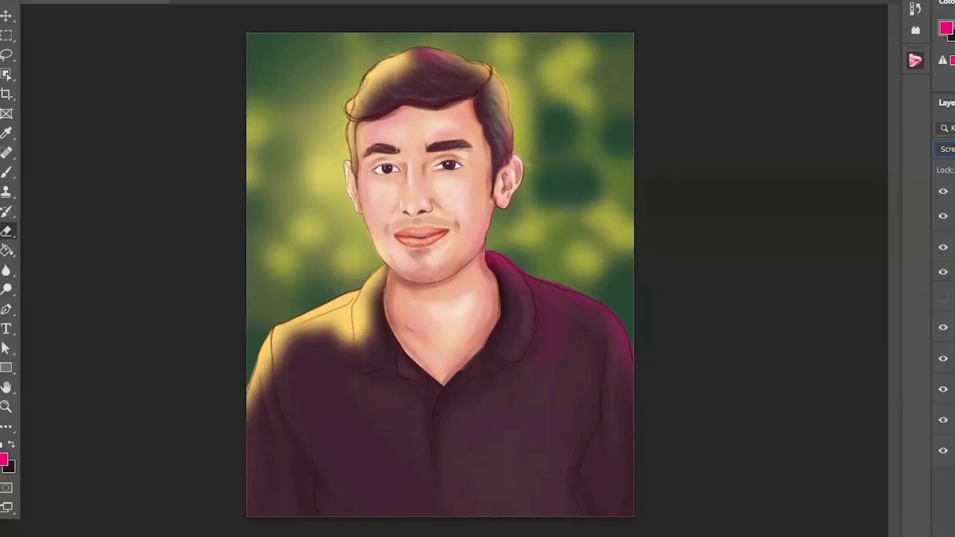
key(x)
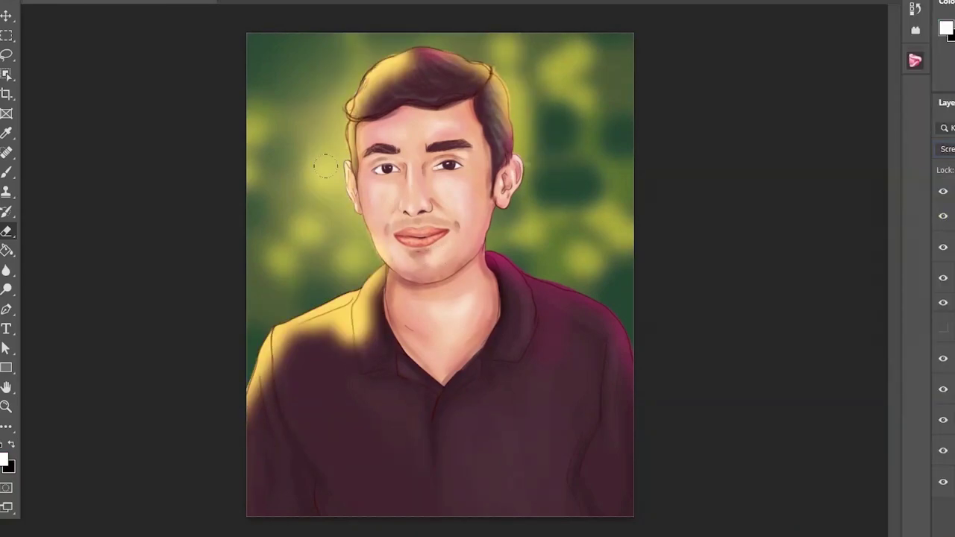
drag(326, 167, 500, 97)
drag(358, 299, 400, 469)
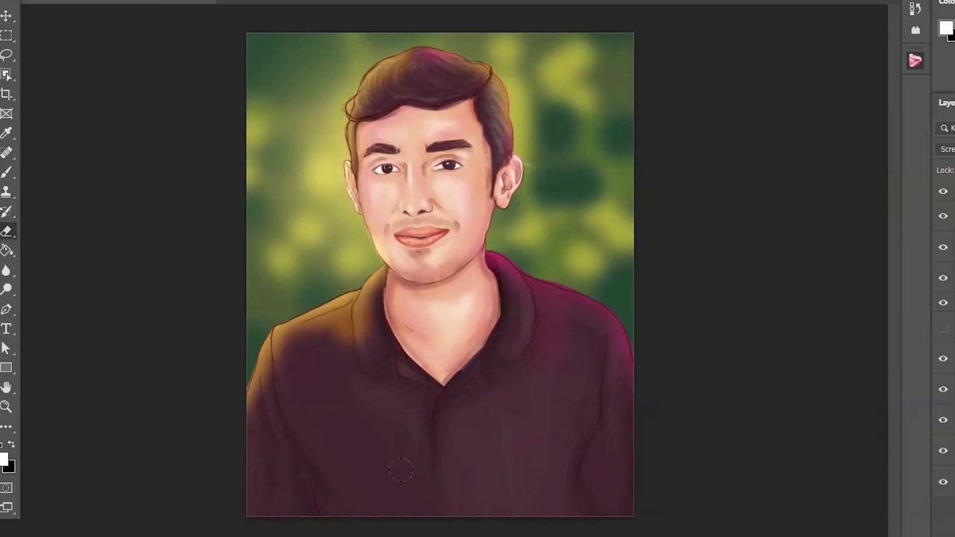
key(ctrl+minus)
- Free-transform the glow layer to shift it to the right
key(x)
key(ctrl+t)
drag(355, 215, 492, 242)
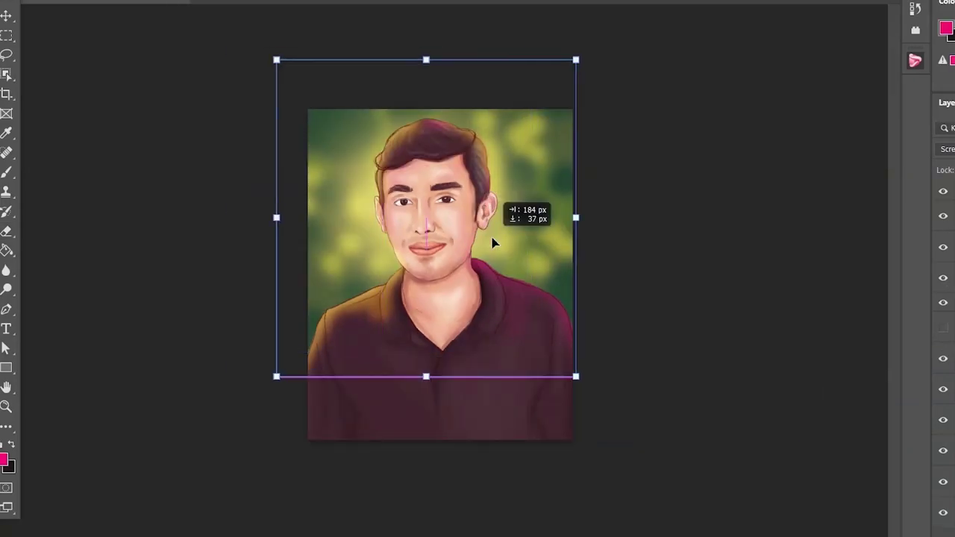
key(Return)
- Warm the glow's hue with a positive Hue/Saturation shift and tone down the left-shoulder glow
key(ctrl+u)
mouse_move(698, 153)
mouse_down()
mouse_move(651, 153)
mouse_move(724, 153)
mouse_up()
click(892, 85)
key(ctrl+u)
click(843, 75)
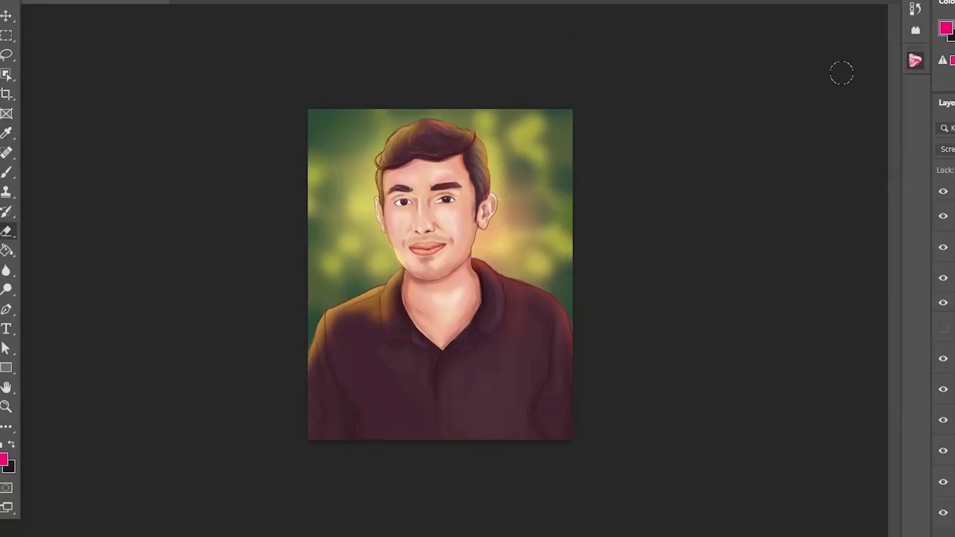
mouse_move(403, 142)
mouse_down()
mouse_move(358, 306)
mouse_move(328, 344)
mouse_up()
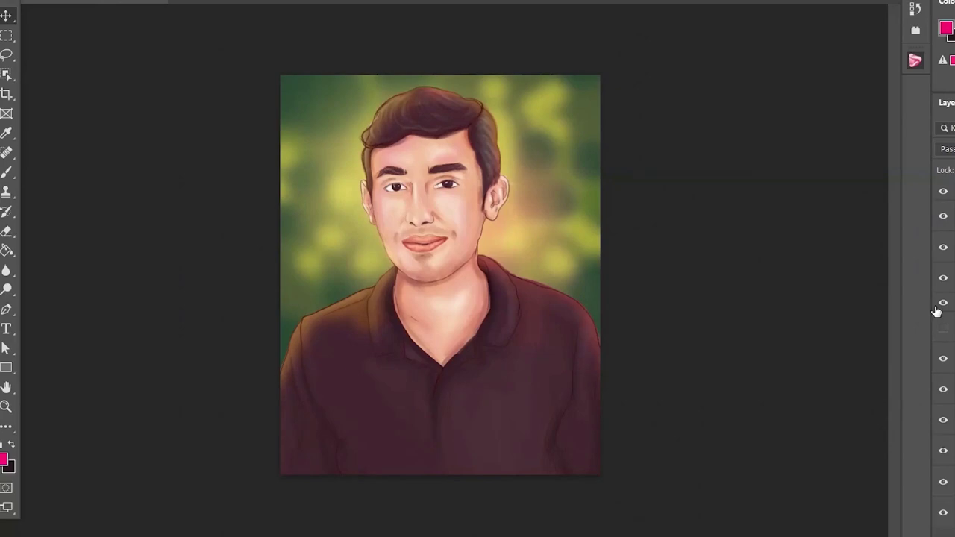
- Select the whole canvas, then clear the selection and add a fresh layer
key(ctrl+a)
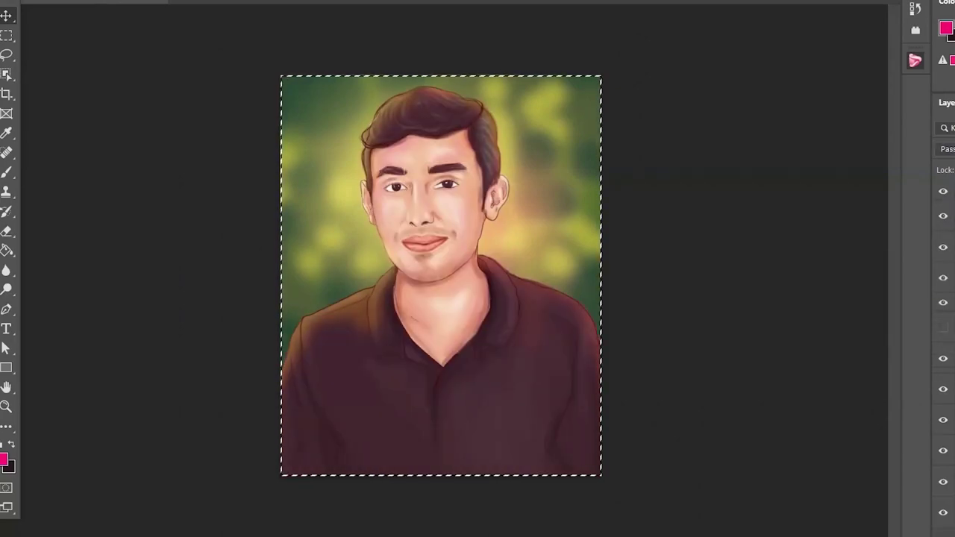
key(ctrl+shift+c)
key(ctrl+v)
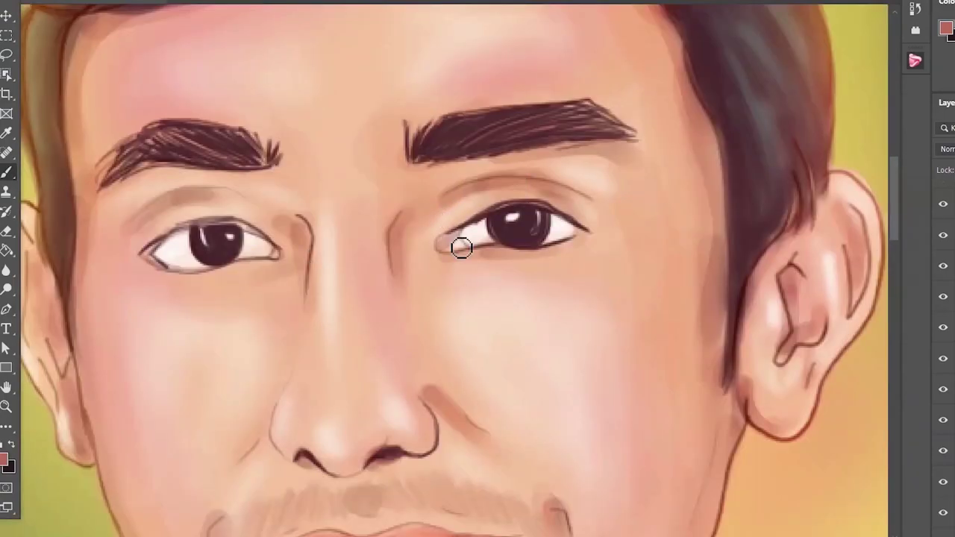
- Darken both lower eyelids, the inner eye corner and the underside of the eyebrow
drag(459, 246, 568, 235)
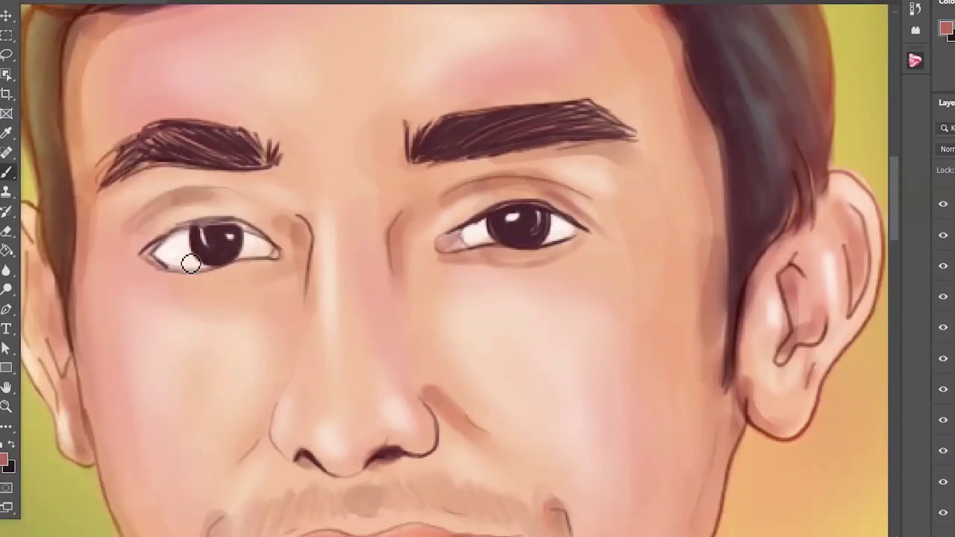
drag(189, 262, 270, 277)
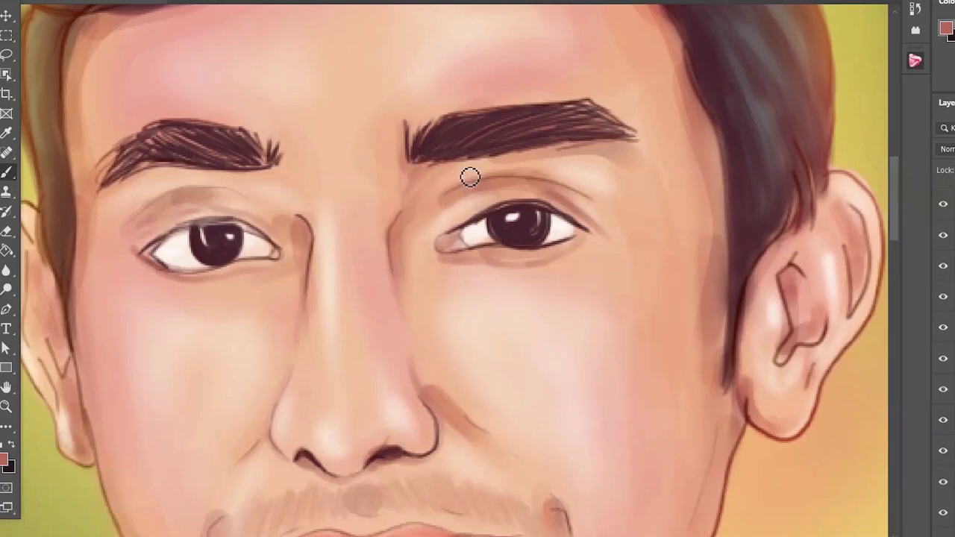
drag(284, 173, 170, 170)
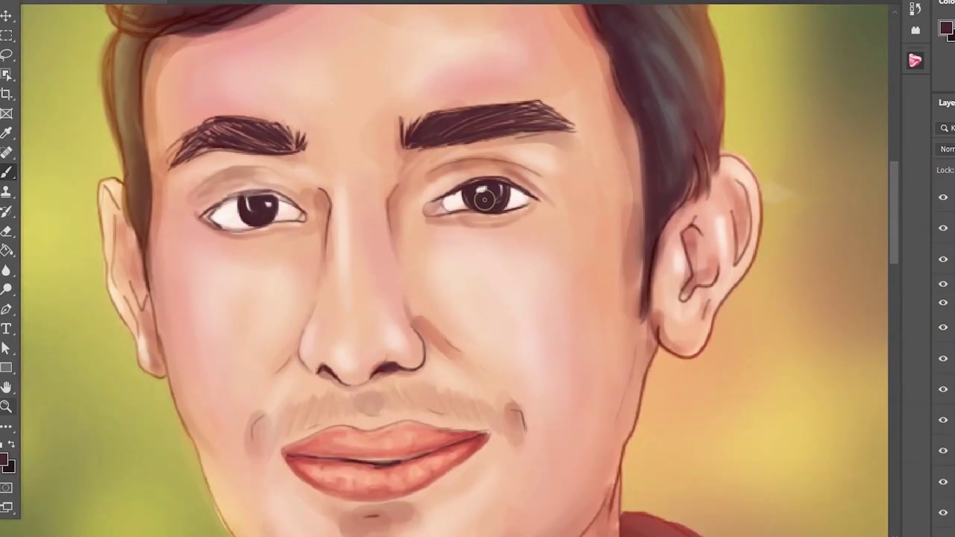
scroll(484, 199, up, 3)
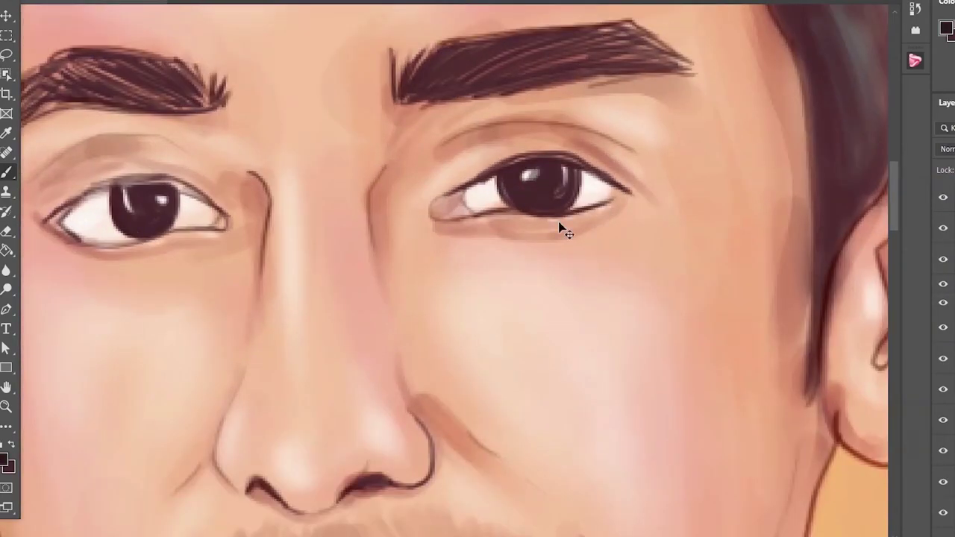
scroll(516, 244, down, 1)
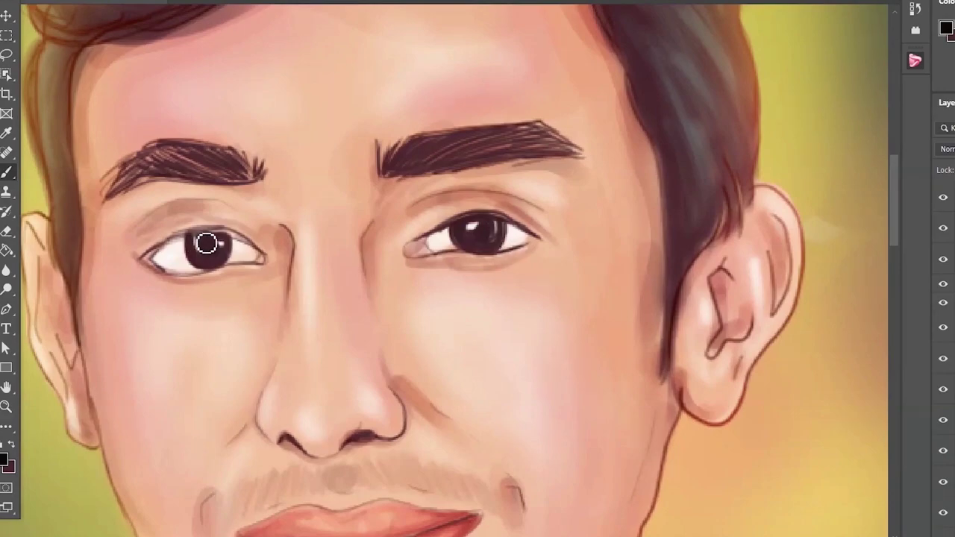
scroll(491, 243, down, 3)
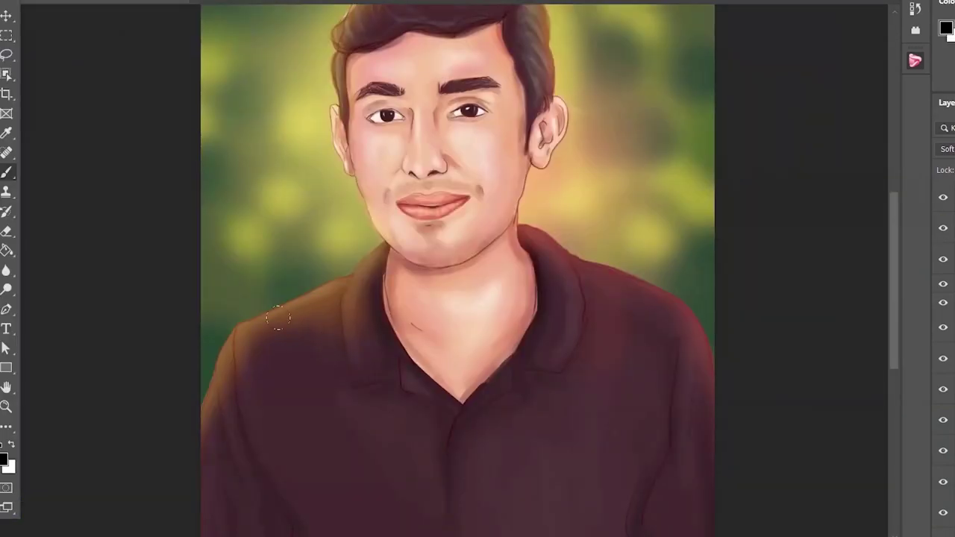
scroll(277, 318, down, 2)
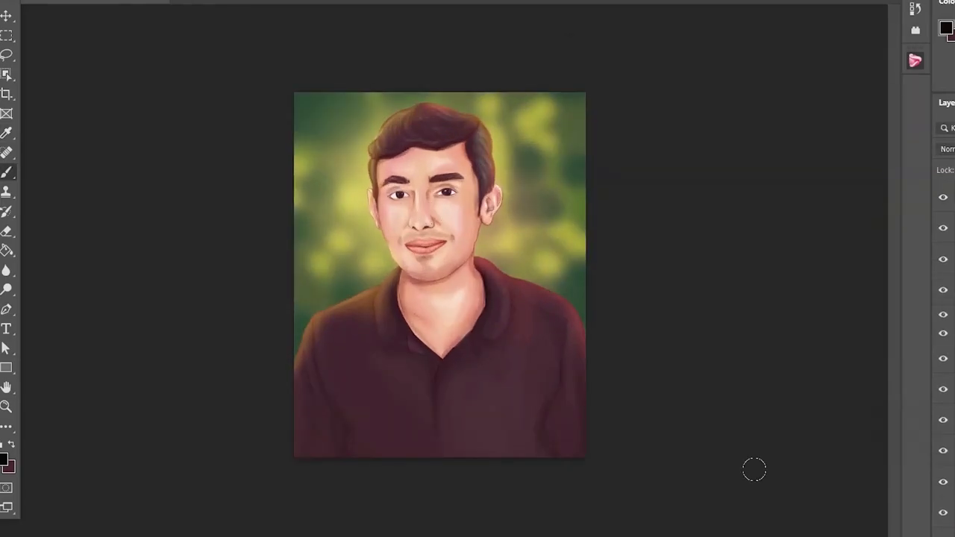
- Bring up the Gradient/Paint Bucket tool choices from the toolbar
right_click(9, 254)
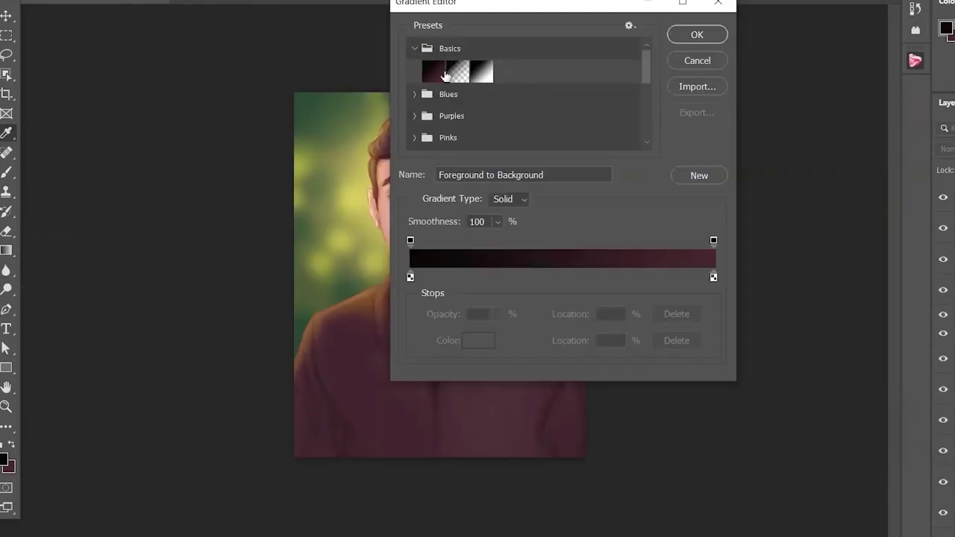